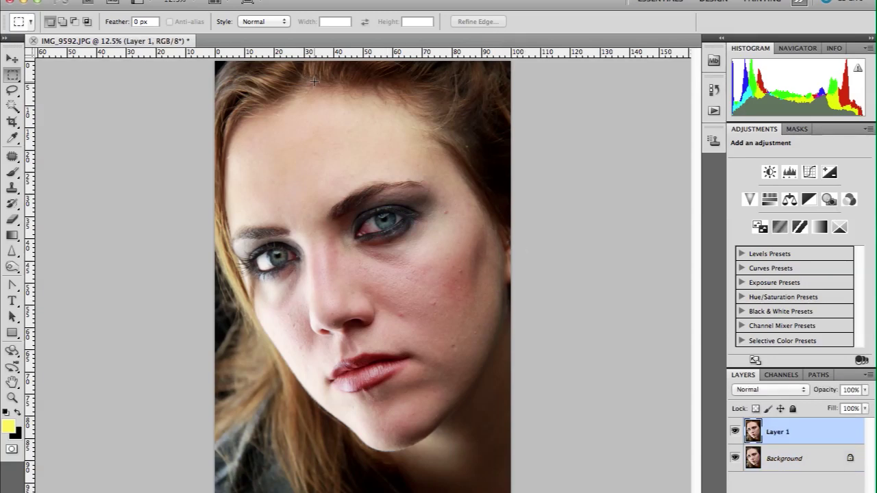
Step: Reshape the face on Layer 1 with Liquify's Forward Warp tool at brush size 798 and apply the result
{"action": "left_click", "coordinate": [288, 1]}
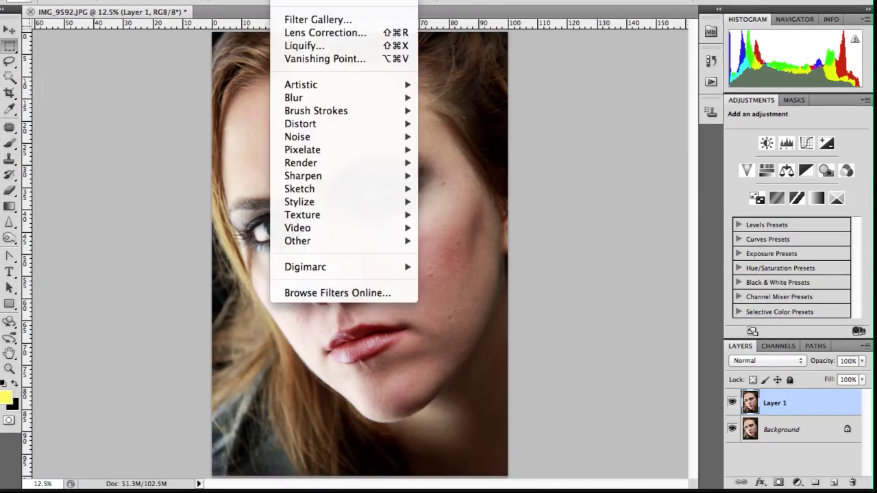
{"action": "left_click", "coordinate": [330, 46]}
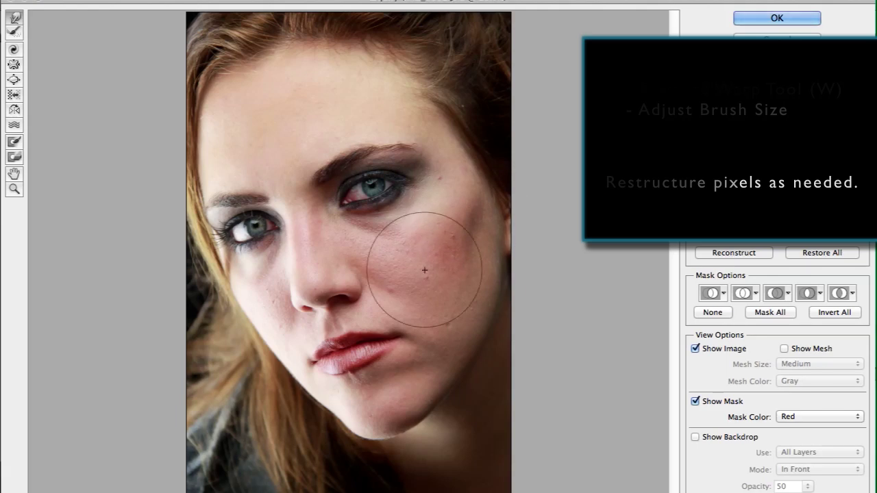
{"action": "left_click_drag", "start_coordinate": [758, 130], "coordinate": [547, 211]}
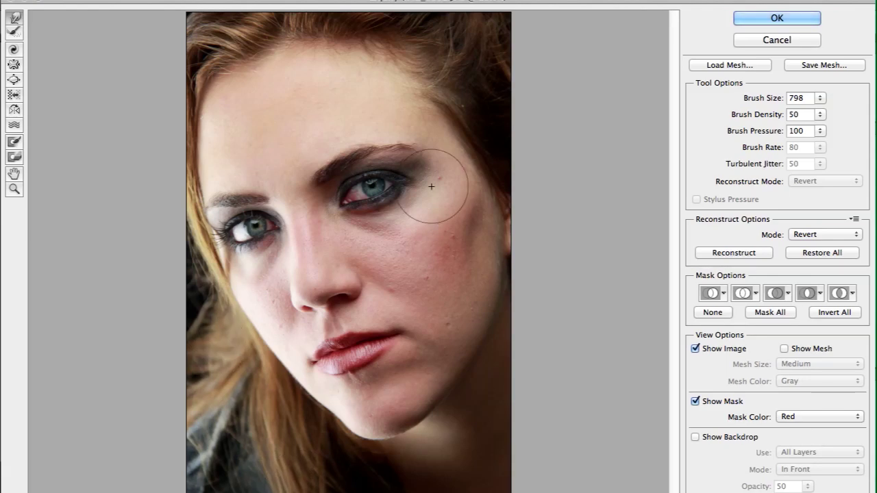
{"action": "key", "text": "Return"}
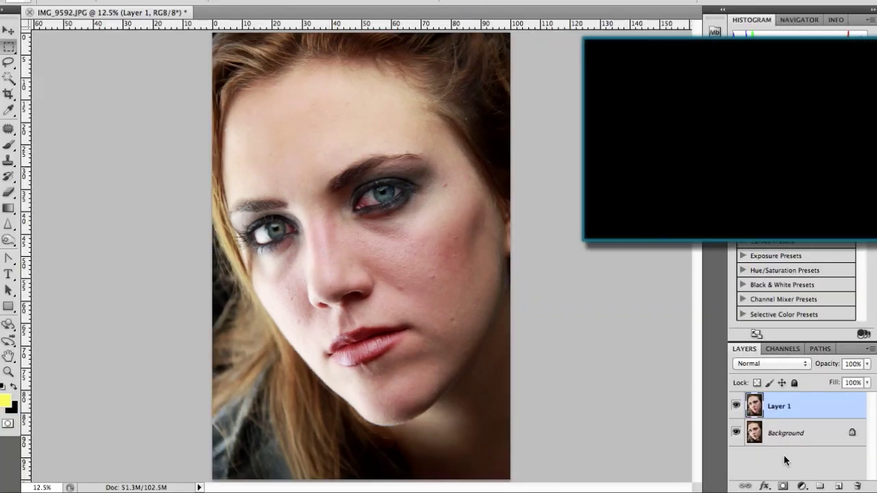
Step: Add a new layer above Layer 1 for brightening the eyes and set its blending mode to Soft Light
{"action": "key", "text": "super+plus"}
{"action": "key", "text": "super+plus"}
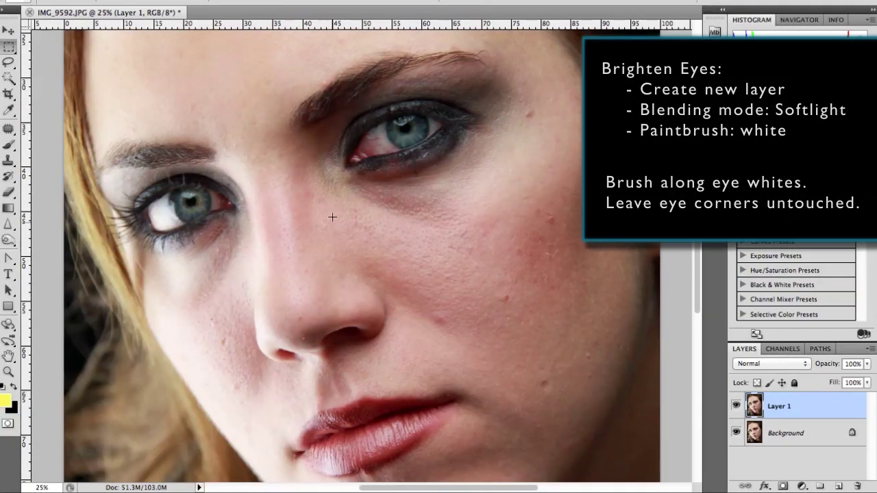
{"action": "left_click_drag", "start_coordinate": [333, 211], "coordinate": [431, 271]}
{"action": "key", "text": "ctrl+plus"}
{"action": "key", "text": "ctrl+shift+alt+n"}
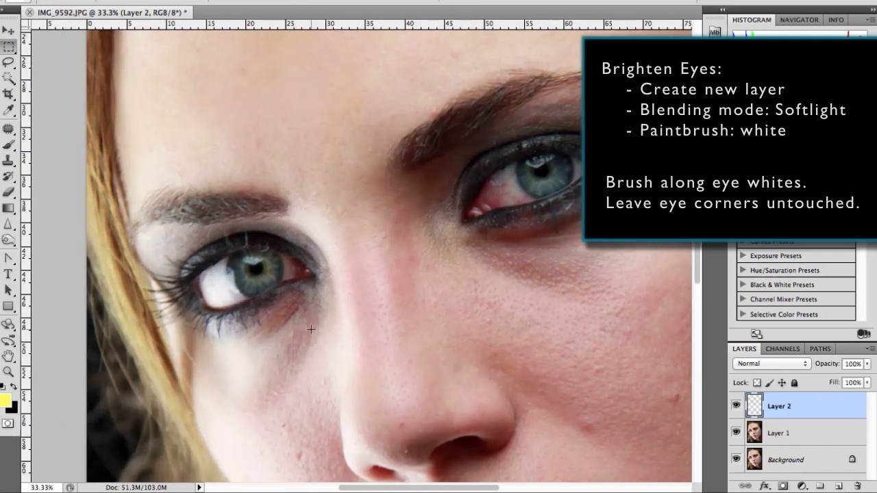
{"action": "left_click", "coordinate": [771, 364]}
{"action": "left_click", "coordinate": [757, 430]}
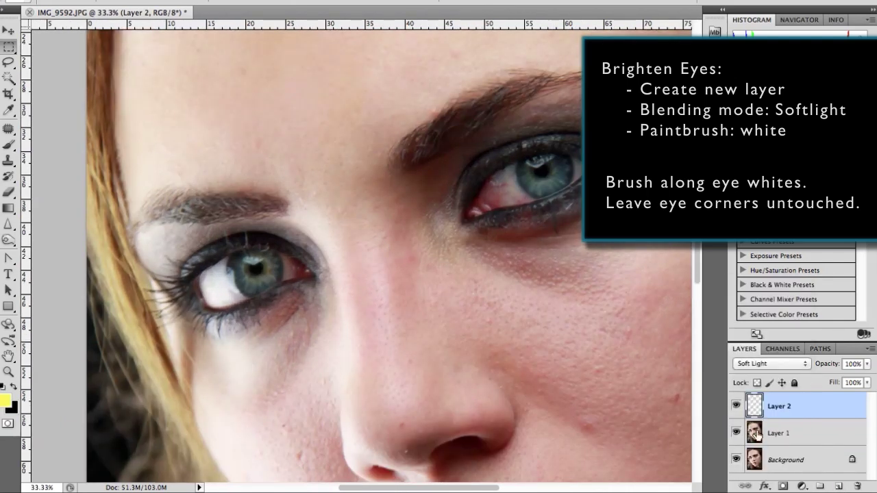
Step: Paint the eye whites with a small white brush on the Soft Light layer, leaving the eye corners untouched
{"action": "key", "text": "bracketleft"}
{"action": "key", "text": "bracketleft"}
{"action": "key", "text": "bracketleft"}
{"action": "key", "text": "bracketleft"}
{"action": "key", "text": "d"}
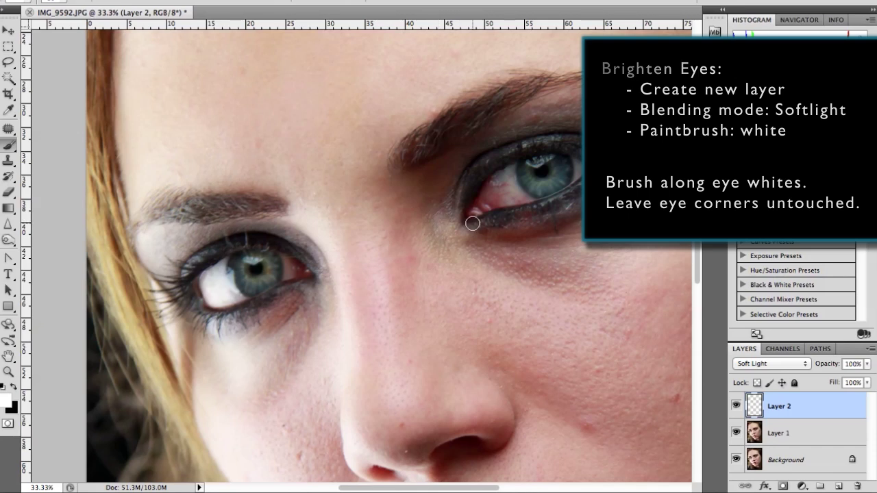
{"action": "mouse_move", "coordinate": [506, 199]}
{"action": "left_mouse_down"}
{"action": "mouse_move", "coordinate": [504, 190]}
{"action": "mouse_move", "coordinate": [496, 198]}
{"action": "mouse_move", "coordinate": [514, 196]}
{"action": "mouse_move", "coordinate": [500, 189]}
{"action": "mouse_move", "coordinate": [498, 204]}
{"action": "left_mouse_up"}
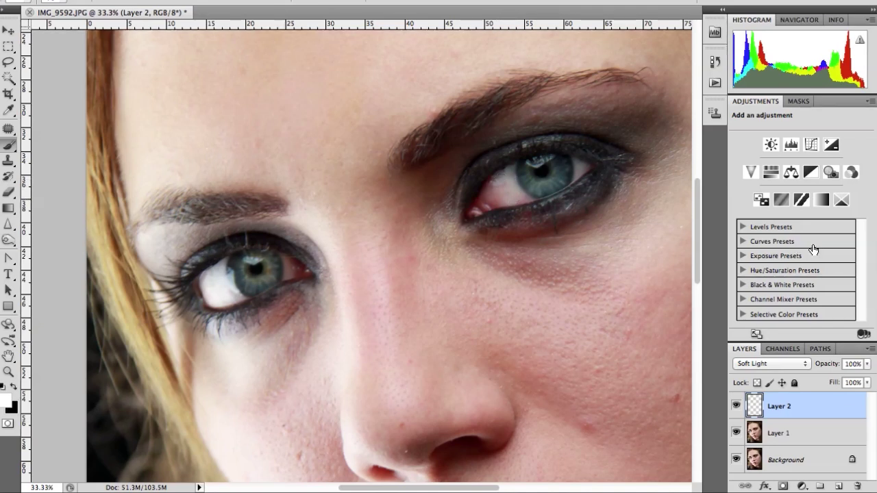
Step: Lasso the reddish inner white of the eye and add a Hue/Saturation adjustment layer limited to that selection
{"action": "left_click", "coordinate": [8, 62]}
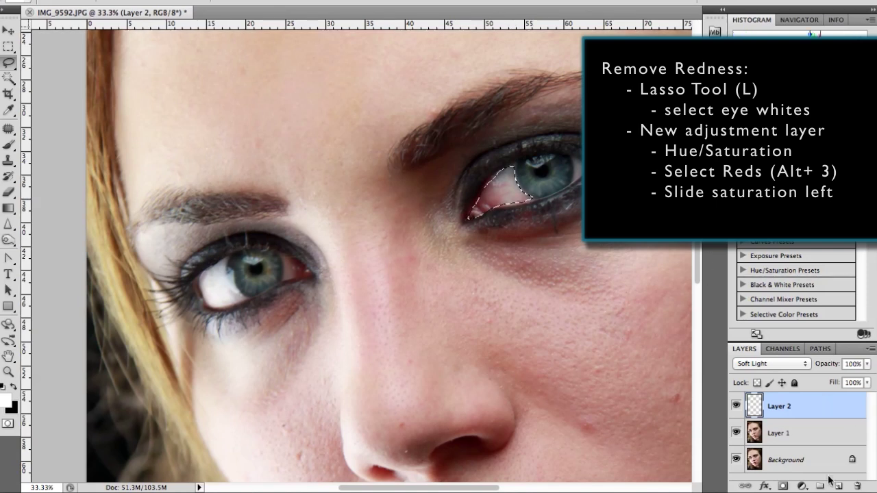
{"action": "left_click", "coordinate": [802, 486]}
{"action": "left_click", "coordinate": [802, 485]}
{"action": "left_click", "coordinate": [801, 486]}
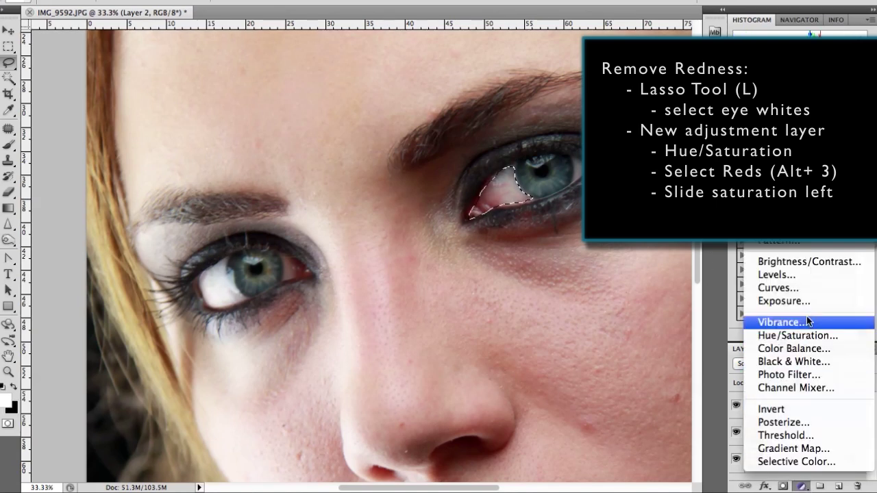
{"action": "left_click", "coordinate": [798, 336]}
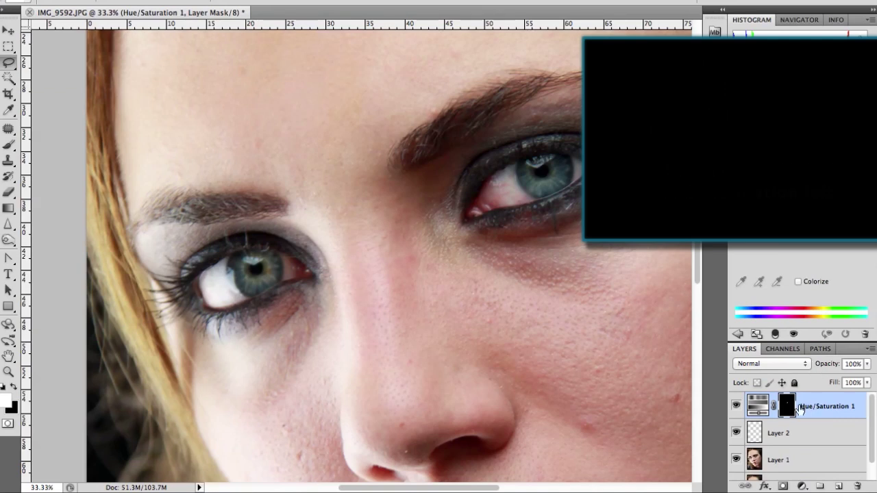
Step: Set the Hue/Saturation adjustment's Reds range to Saturation -53 and Lightness +11
{"action": "left_click", "coordinate": [759, 407]}
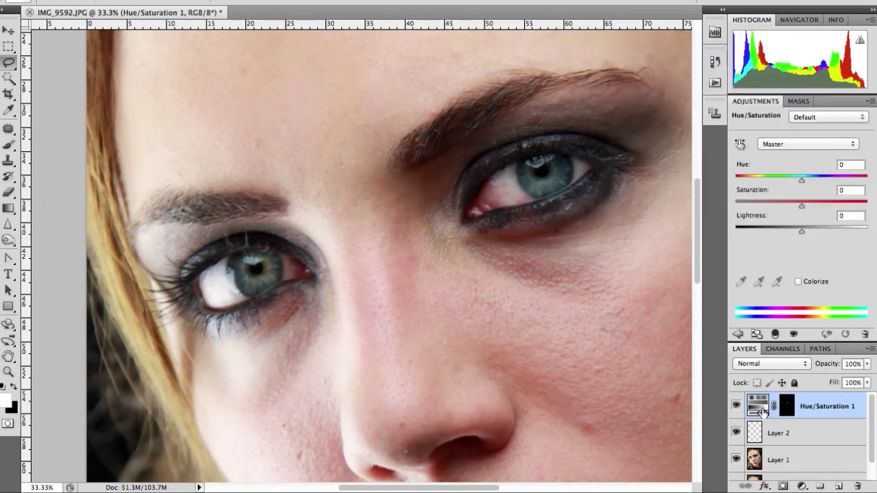
{"action": "left_click", "coordinate": [806, 146]}
{"action": "left_click", "coordinate": [801, 154]}
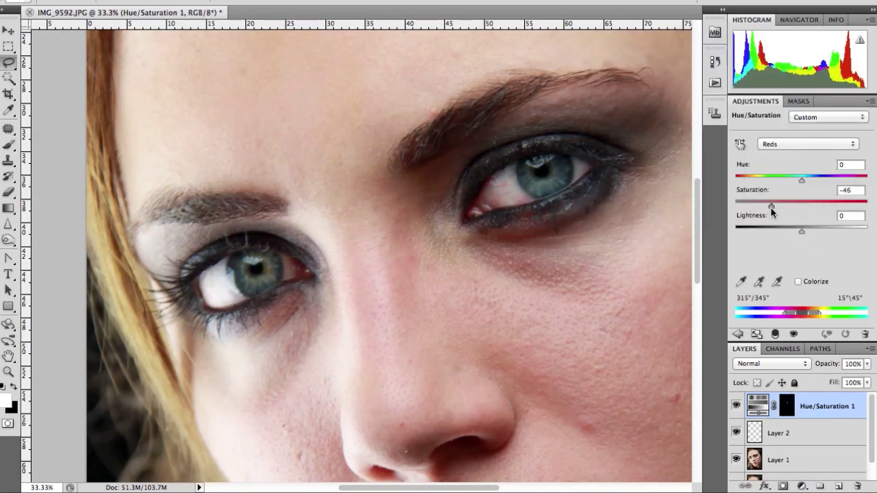
{"action": "mouse_move", "coordinate": [808, 233]}
{"action": "left_mouse_down"}
{"action": "mouse_move", "coordinate": [816, 231]}
{"action": "mouse_move", "coordinate": [809, 229]}
{"action": "left_mouse_up"}
Step: Paint white on the Hue/Saturation layer mask over both eyes' whites to spread the redness removal
{"action": "left_click", "coordinate": [788, 409]}
{"action": "left_click", "coordinate": [514, 226], "text": "super"}
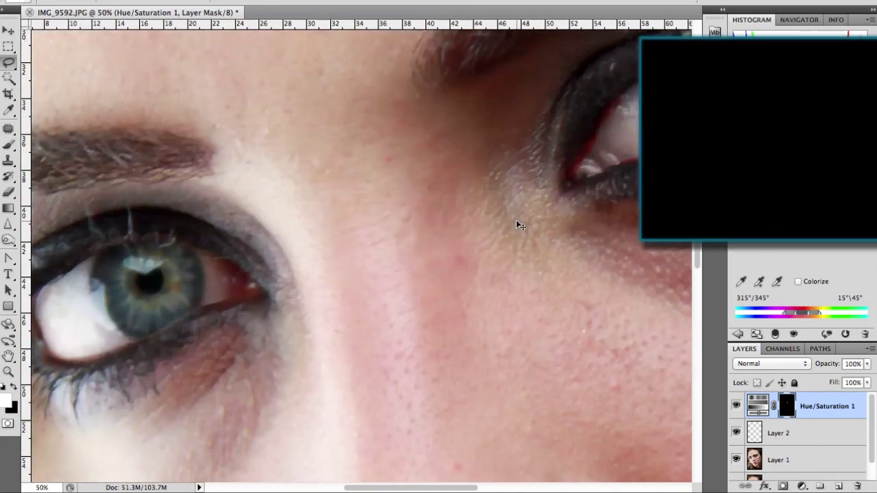
{"action": "left_click", "coordinate": [516, 220], "text": "super"}
{"action": "left_click", "coordinate": [516, 220], "text": "super"}
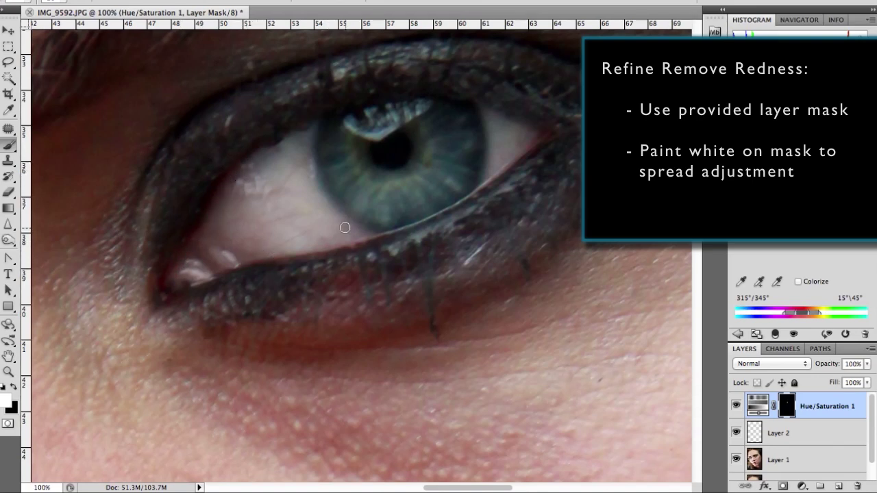
{"action": "scroll", "coordinate": [527, 140], "scroll_direction": "down", "scroll_amount": 4}
{"action": "scroll", "coordinate": [541, 133], "scroll_direction": "up", "scroll_amount": 3}
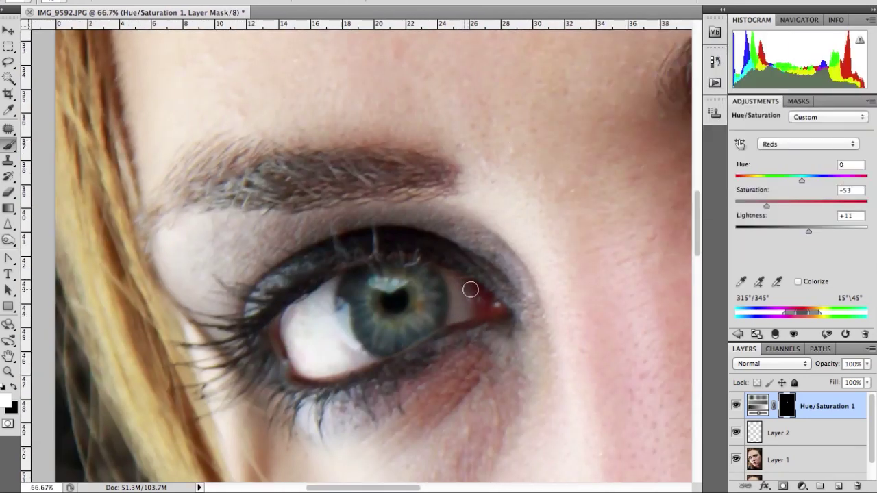
{"action": "scroll", "coordinate": [343, 360], "scroll_direction": "down", "scroll_amount": 2}
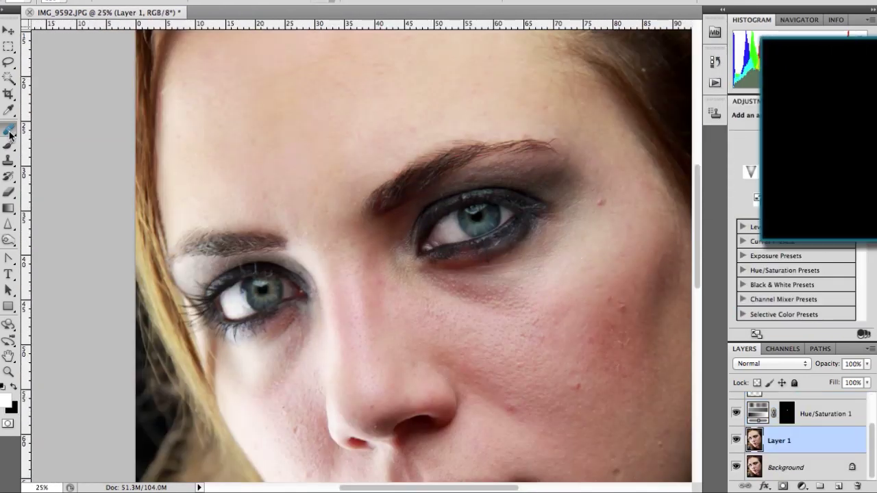
Step: Remove the blemishes on the forehead of Layer 1 with the healing brush
{"action": "left_click_drag", "start_coordinate": [9, 129], "coordinate": [76, 128]}
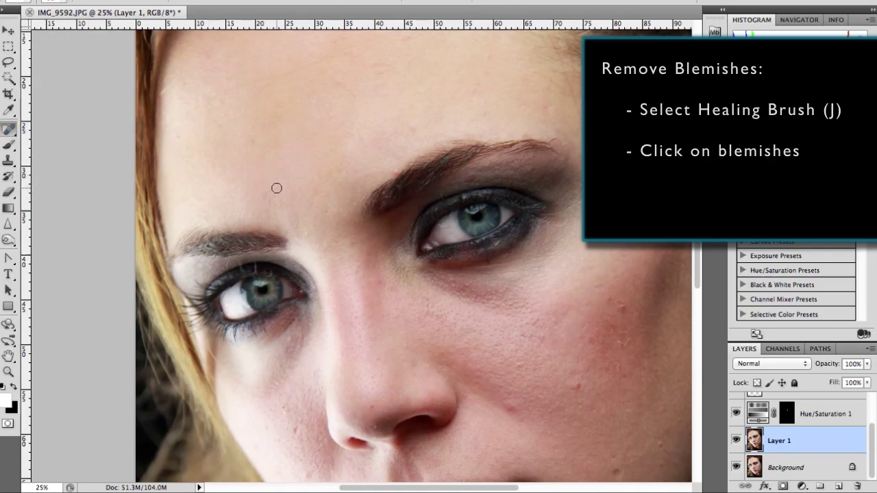
{"action": "left_click", "coordinate": [359, 147]}
{"action": "scroll", "coordinate": [370, 180], "scroll_direction": "up", "scroll_amount": 2}
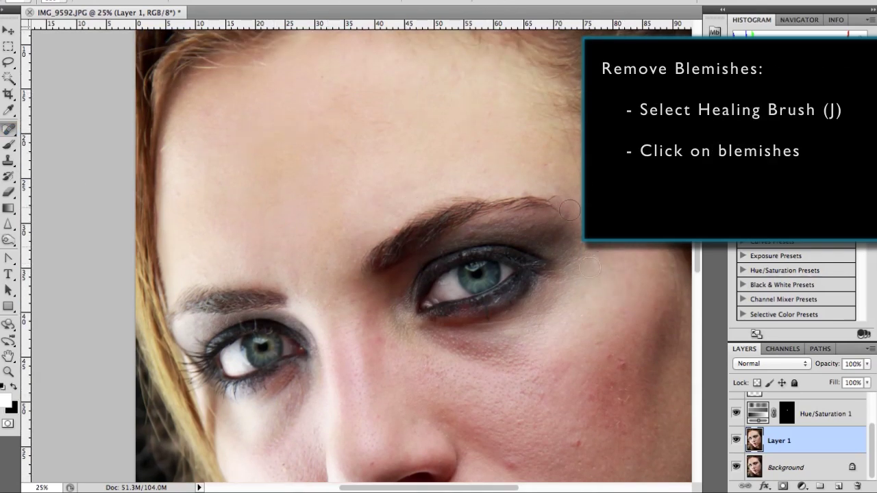
Step: Heal the remaining blemishes on the cheeks, under the eyes and around the chin on Layer 1
{"action": "scroll", "coordinate": [477, 315], "scroll_direction": "down", "scroll_amount": 5}
{"action": "scroll", "coordinate": [477, 315], "scroll_direction": "right", "scroll_amount": 4}
{"action": "left_click", "coordinate": [552, 366]}
{"action": "left_click", "coordinate": [553, 388]}
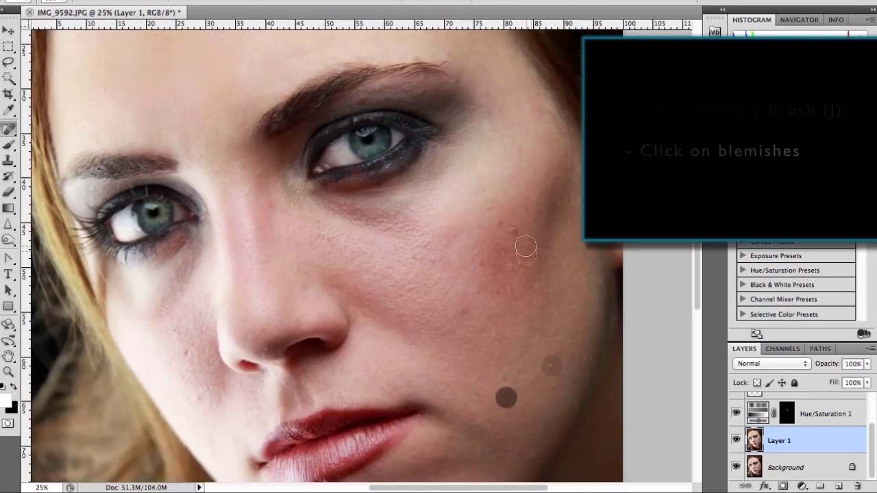
{"action": "left_click_drag", "start_coordinate": [463, 312], "coordinate": [511, 234]}
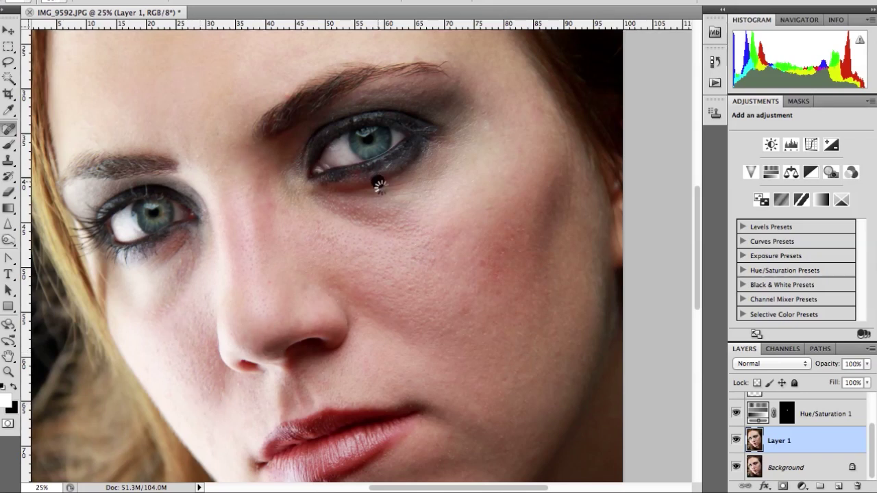
{"action": "scroll", "coordinate": [465, 314], "scroll_direction": "down", "scroll_amount": 5}
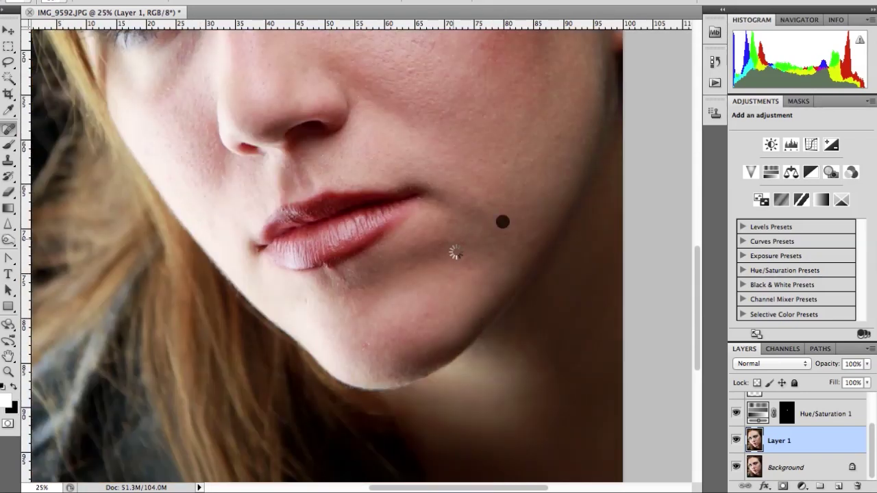
{"action": "key", "text": "ctrl+minus"}
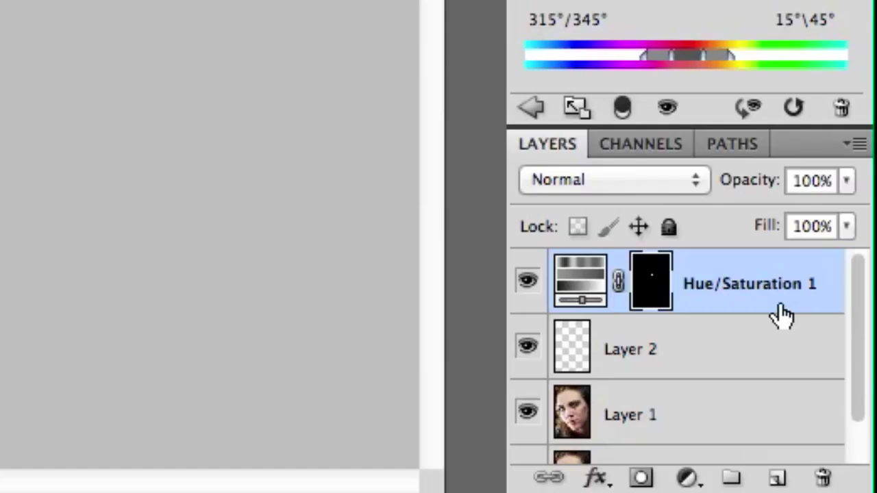
Step: Move the Hue/Saturation adjustment below Layer 2, then add a new layer above Layer 2 in Soft Light mode
{"action": "left_click_drag", "start_coordinate": [783, 315], "coordinate": [718, 380]}
{"action": "left_click", "coordinate": [708, 290]}
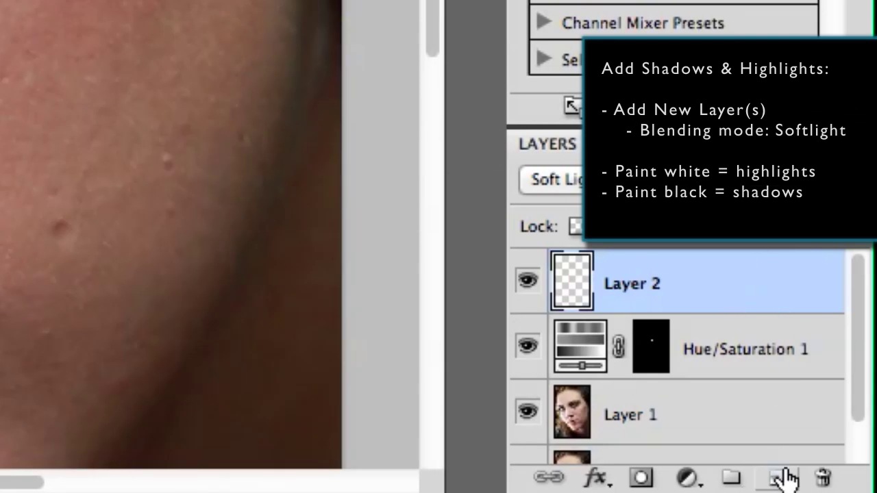
{"action": "left_click", "coordinate": [787, 480]}
{"action": "left_click", "coordinate": [548, 179]}
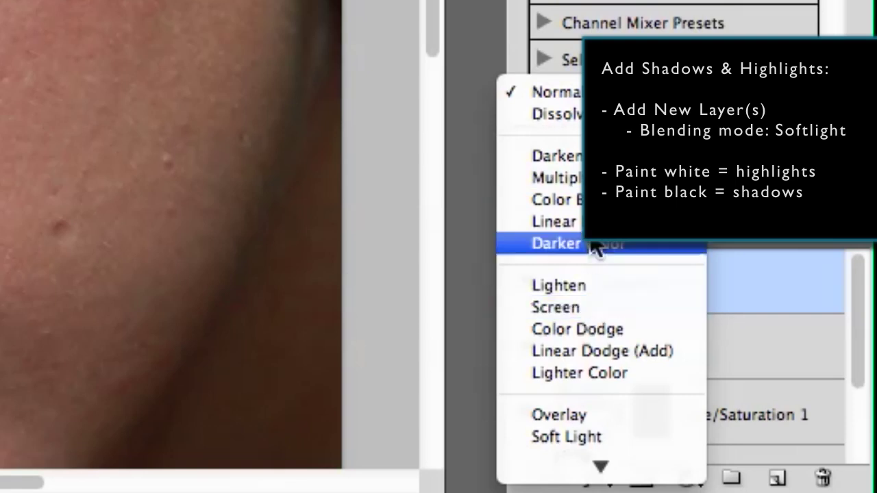
{"action": "left_click", "coordinate": [587, 326]}
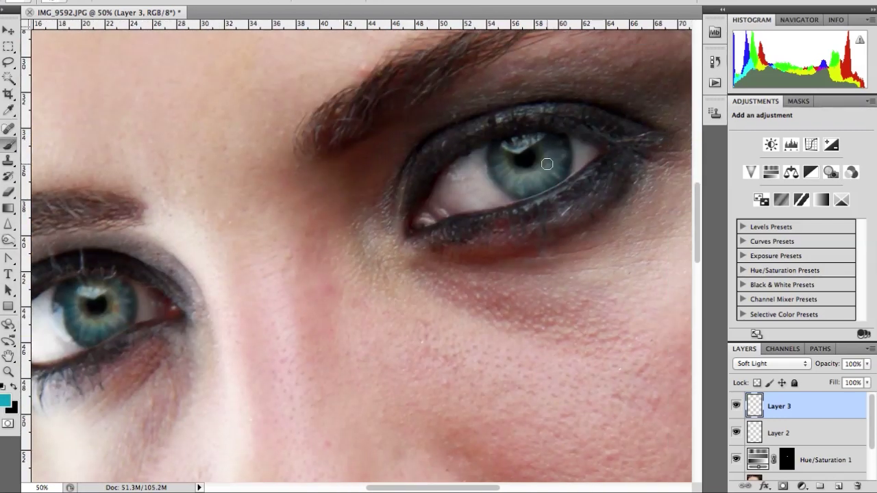
Step: Reset the brush colours and paint white highlights on the irises of both eyes on Layer 3
{"action": "key", "text": "d"}
{"action": "key", "text": "x"}
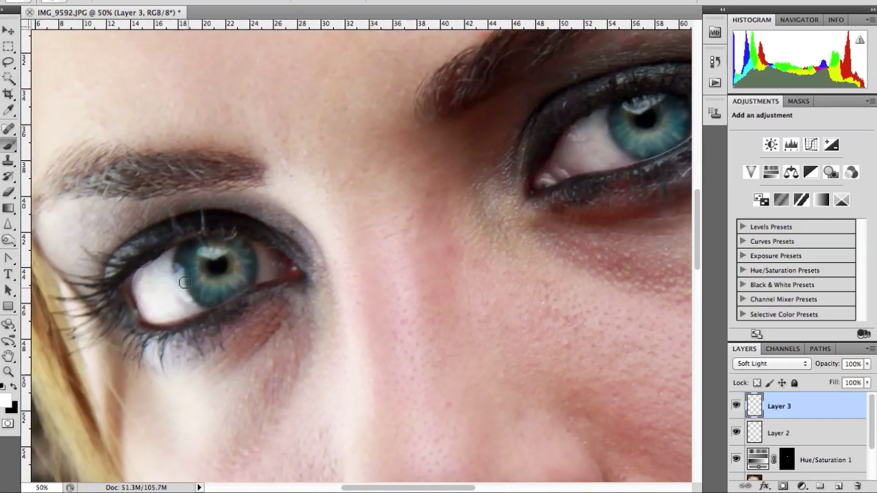
{"action": "key", "text": "super+minus"}
{"action": "key", "text": "super+minus"}
{"action": "key", "text": "super+minus"}
{"action": "key", "text": "super+minus"}
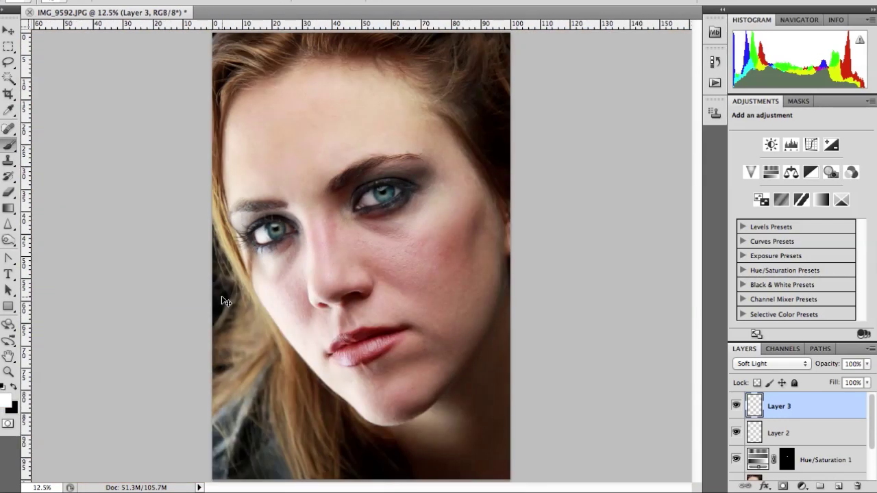
Step: Darken the eyeshadow and brow areas around the eyes on Layer 3 with black paint, resizing the brush as needed
{"action": "key", "text": "super+plus"}
{"action": "key", "text": "i"}
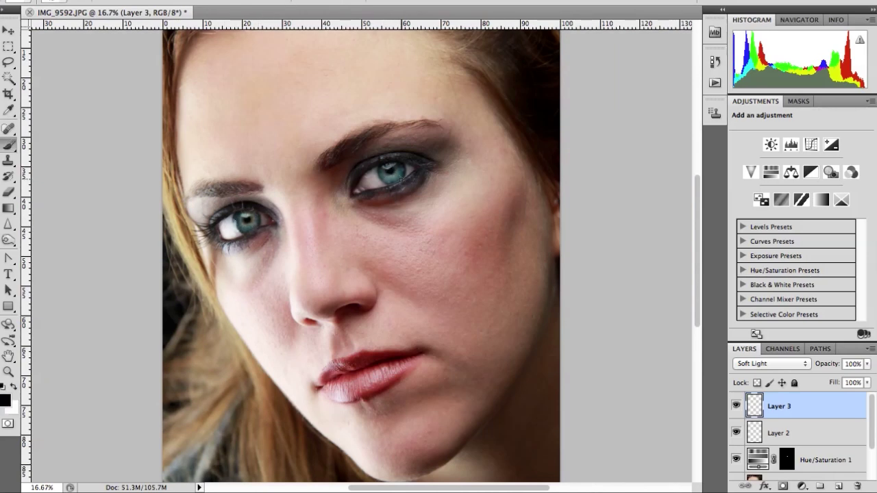
{"action": "key", "text": "super+plus"}
{"action": "key", "text": "super+plus"}
{"action": "key", "text": "super+plus"}
{"action": "key", "text": "bracketright"}
{"action": "key", "text": "bracketright"}
{"action": "key", "text": "bracketright"}
{"action": "key", "text": "bracketright"}
{"action": "key", "text": "bracketright"}
{"action": "key", "text": "bracketright"}
{"action": "key", "text": "bracketright"}
{"action": "key", "text": "bracketright"}
{"action": "key", "text": "bracketright"}
{"action": "key", "text": "bracketright"}
{"action": "mouse_move", "coordinate": [564, 224]}
{"action": "left_mouse_down"}
{"action": "mouse_move", "coordinate": [509, 181]}
{"action": "mouse_move", "coordinate": [456, 198]}
{"action": "left_mouse_up"}
{"action": "key", "text": "bracketleft"}
{"action": "key", "text": "bracketleft"}
{"action": "key", "text": "bracketleft"}
{"action": "key", "text": "bracketleft"}
{"action": "left_click_drag", "start_coordinate": [593, 266], "coordinate": [625, 220]}
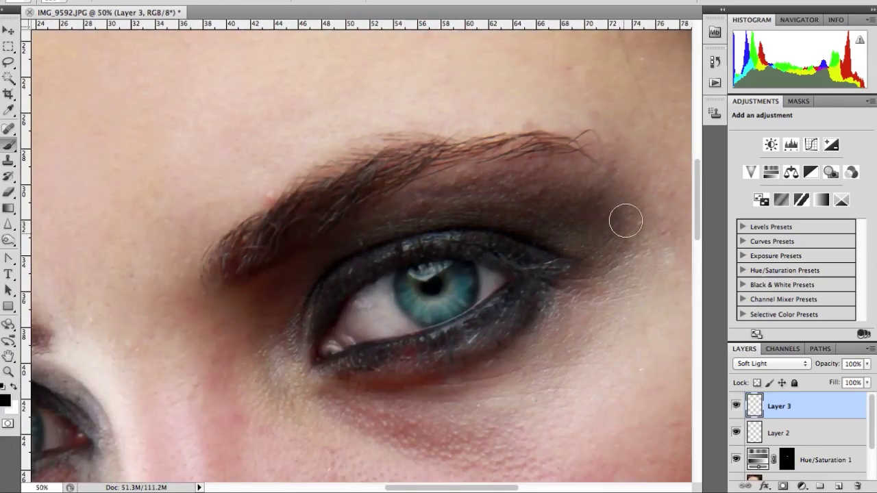
{"action": "scroll", "coordinate": [626, 220], "scroll_direction": "left", "scroll_amount": 10}
{"action": "scroll", "coordinate": [626, 221], "scroll_direction": "down", "scroll_amount": 3}
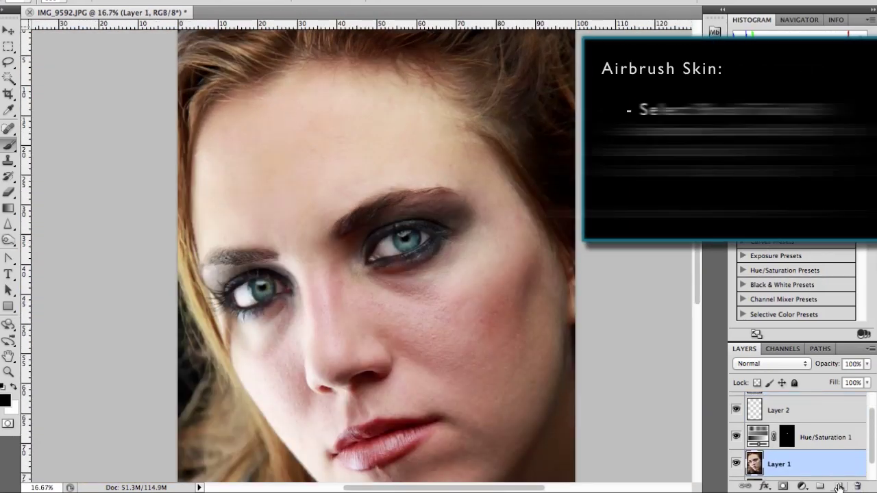
Step: Create a new layer above Layer 1 and airbrush the forehead and the skin under the eye with sampled skin tones
{"action": "left_click", "coordinate": [839, 486]}
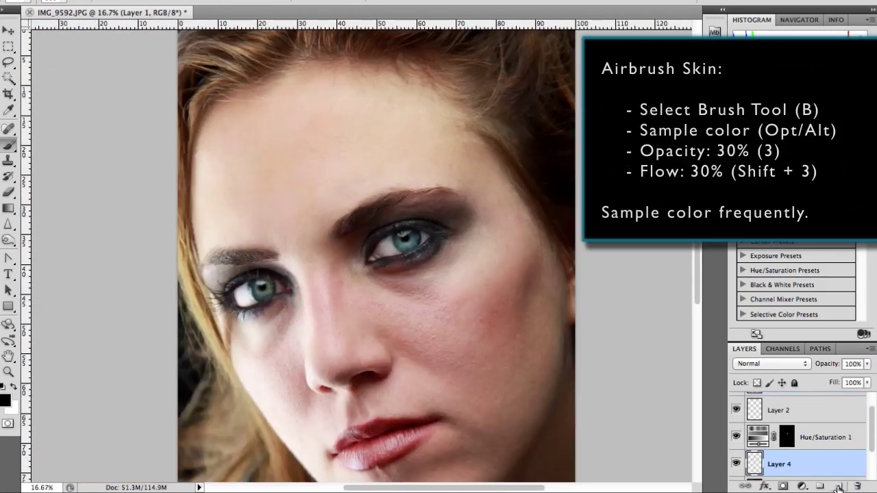
{"action": "scroll", "coordinate": [830, 453], "scroll_direction": "up", "scroll_amount": 1}
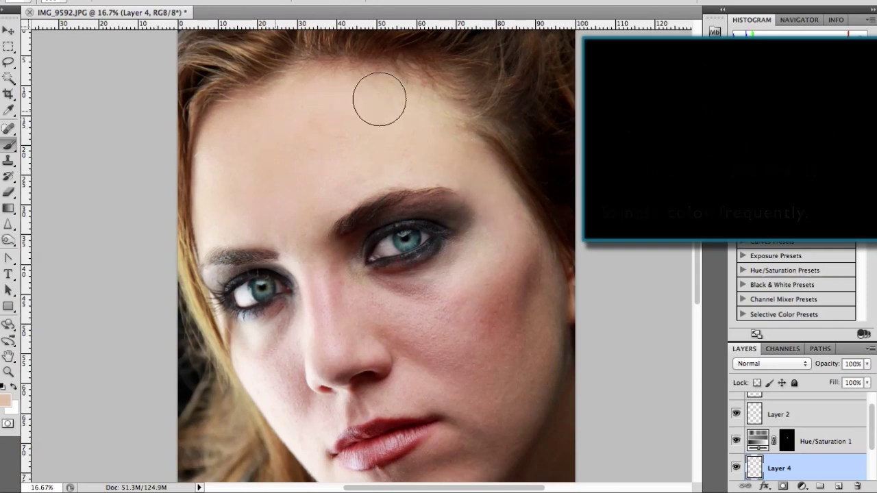
{"action": "scroll", "coordinate": [437, 284], "scroll_direction": "down", "scroll_amount": 2}
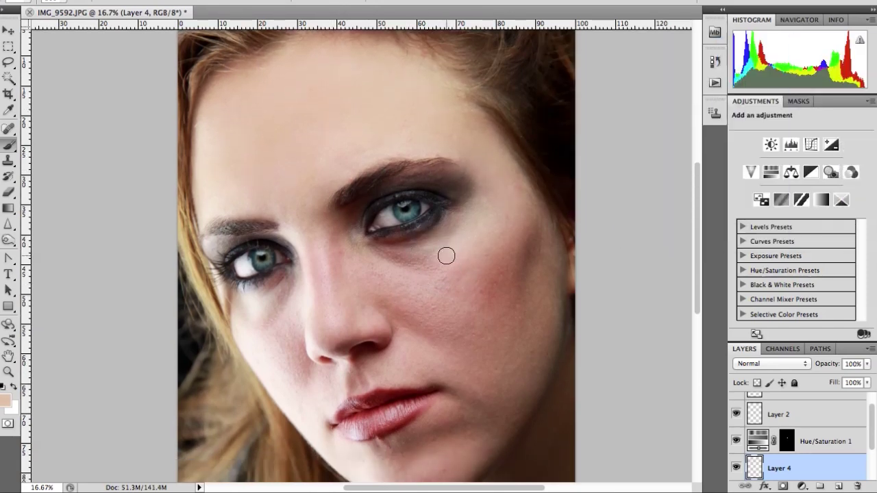
{"action": "left_click", "coordinate": [350, 248], "text": "alt"}
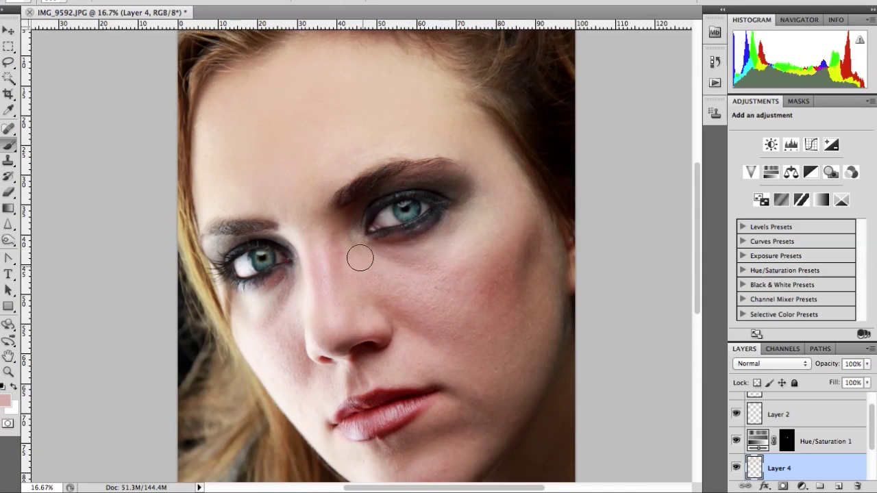
{"action": "left_click", "coordinate": [471, 219], "text": "alt"}
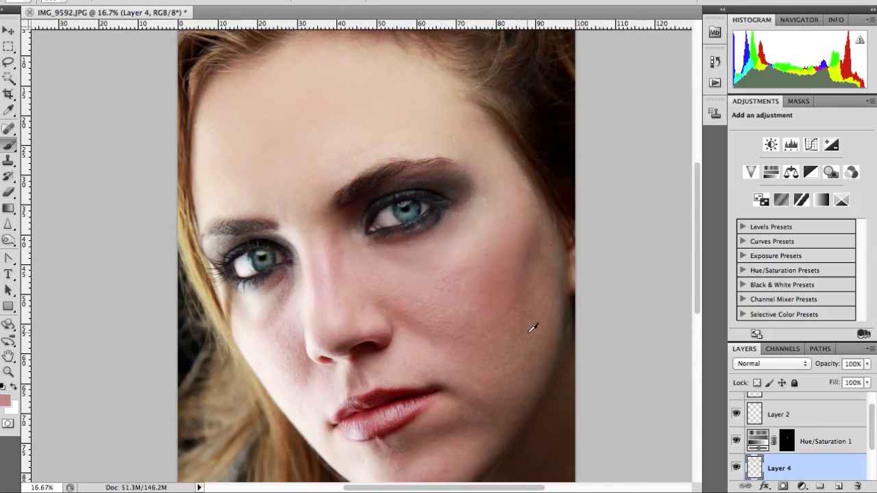
Step: Airbrush both cheeks and the jaw area on Layer 4, sampling nearby skin tones frequently
{"action": "scroll", "coordinate": [470, 333], "scroll_direction": "down", "scroll_amount": 4}
{"action": "left_click", "coordinate": [288, 241], "text": "alt"}
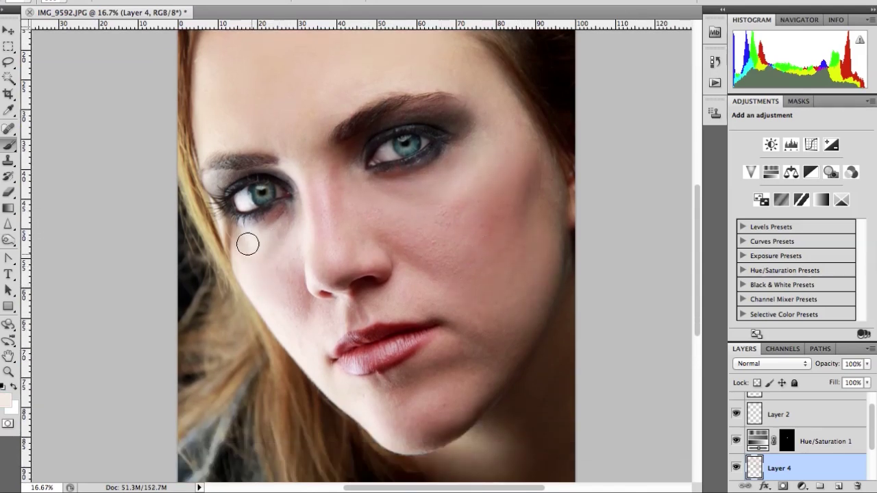
{"action": "left_click", "coordinate": [266, 240], "text": "alt"}
{"action": "left_click", "coordinate": [421, 257], "text": "alt"}
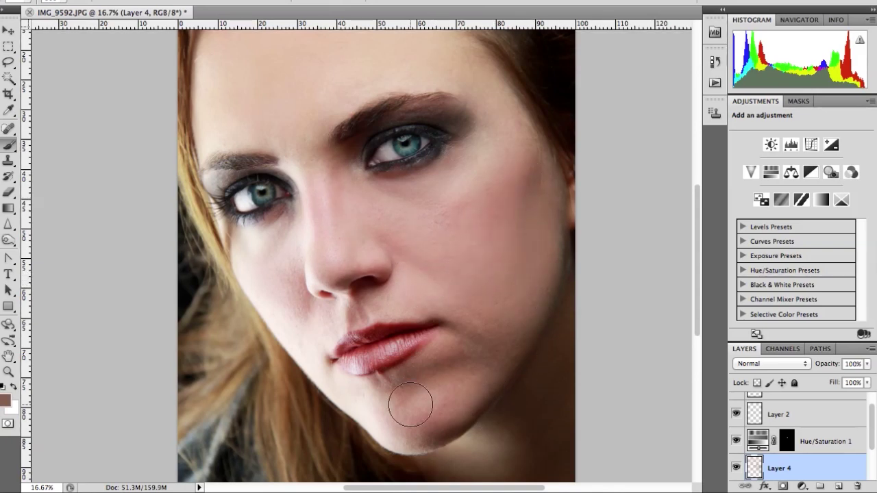
{"action": "scroll", "coordinate": [411, 405], "scroll_direction": "down", "scroll_amount": 6}
{"action": "left_click", "coordinate": [520, 352], "text": "alt"}
{"action": "left_click", "coordinate": [446, 290], "text": "alt"}
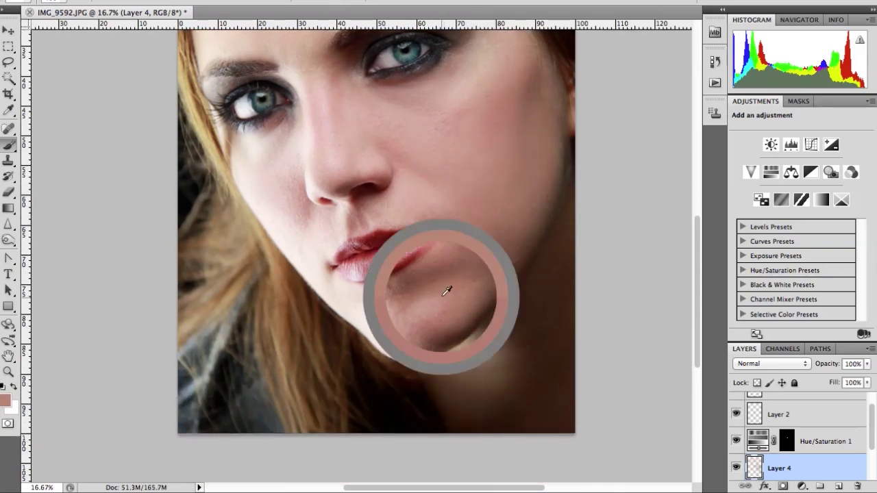
Step: Smooth the chin and the skin around the mouth on Layer 4 with sampled skin tones
{"action": "key", "text": "ctrl+plus"}
{"action": "left_click", "coordinate": [385, 331], "text": "alt"}
{"action": "mouse_move", "coordinate": [394, 332]}
{"action": "left_mouse_down"}
{"action": "mouse_move", "coordinate": [466, 317]}
{"action": "mouse_move", "coordinate": [481, 285]}
{"action": "left_mouse_up"}
{"action": "left_click", "coordinate": [460, 301], "text": "alt"}
{"action": "scroll", "coordinate": [453, 318], "scroll_direction": "up", "scroll_amount": 3}
{"action": "left_click", "coordinate": [308, 88], "text": "alt"}
{"action": "scroll", "coordinate": [537, 267], "scroll_direction": "up", "scroll_amount": 3}
{"action": "scroll", "coordinate": [537, 267], "scroll_direction": "right", "scroll_amount": 4}
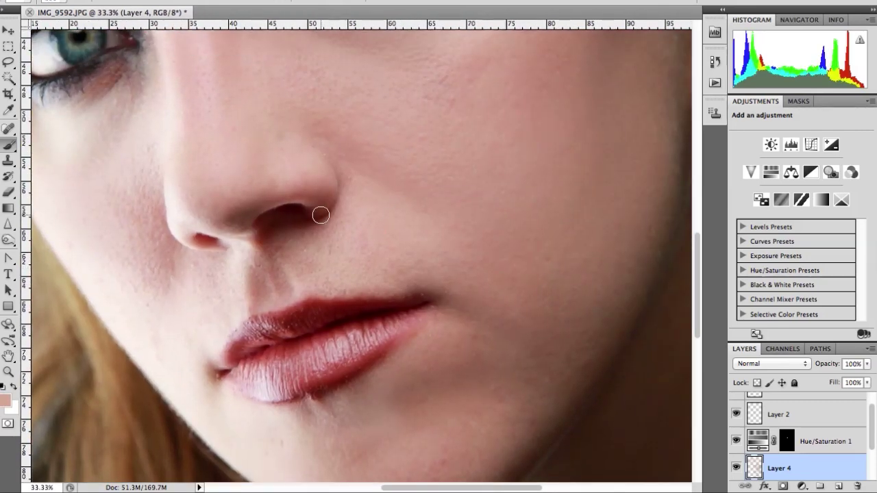
Step: Airbrush the nose and the cheeks beside it on Layer 4 with sampled tones, enlarging the brush for the broader areas
{"action": "left_click", "coordinate": [277, 211], "text": "alt"}
{"action": "left_click_drag", "start_coordinate": [254, 209], "coordinate": [230, 223]}
{"action": "mouse_move", "coordinate": [488, 59]}
{"action": "left_mouse_down"}
{"action": "mouse_move", "coordinate": [593, 253]}
{"action": "mouse_move", "coordinate": [595, 228]}
{"action": "left_mouse_up"}
{"action": "key", "text": "bracketright"}
{"action": "key", "text": "bracketright"}
{"action": "key", "text": "bracketright"}
{"action": "key", "text": "bracketright"}
{"action": "key", "text": "bracketright"}
{"action": "left_click", "coordinate": [264, 330], "text": "alt"}
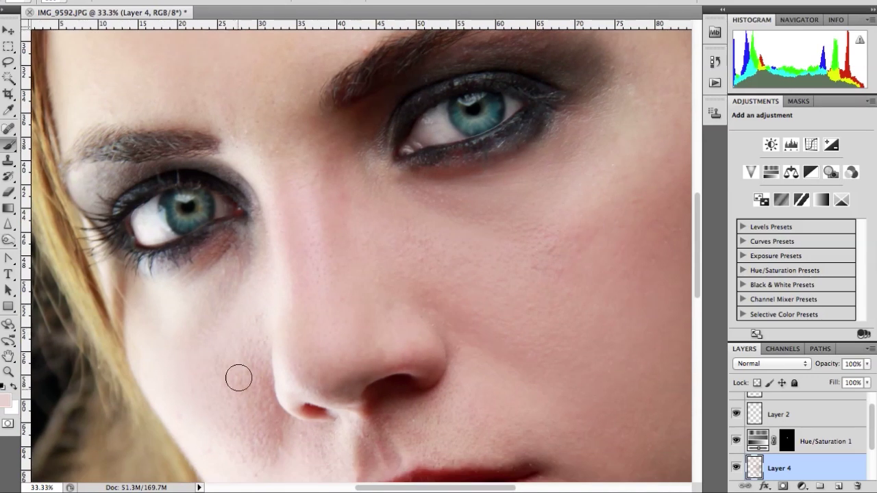
{"action": "left_click_drag", "start_coordinate": [239, 377], "coordinate": [281, 439]}
Step: Apply the Add Noise filter to Layer 4 with an amount of 5%, Gaussian distribution and Monochromatic enabled
{"action": "left_click", "coordinate": [288, 1]}
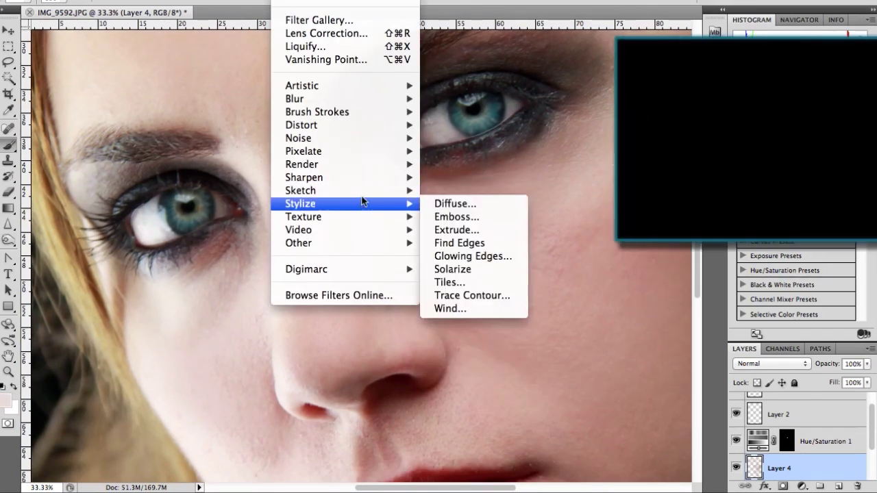
{"action": "mouse_move", "coordinate": [364, 182]}
{"action": "mouse_move", "coordinate": [370, 138]}
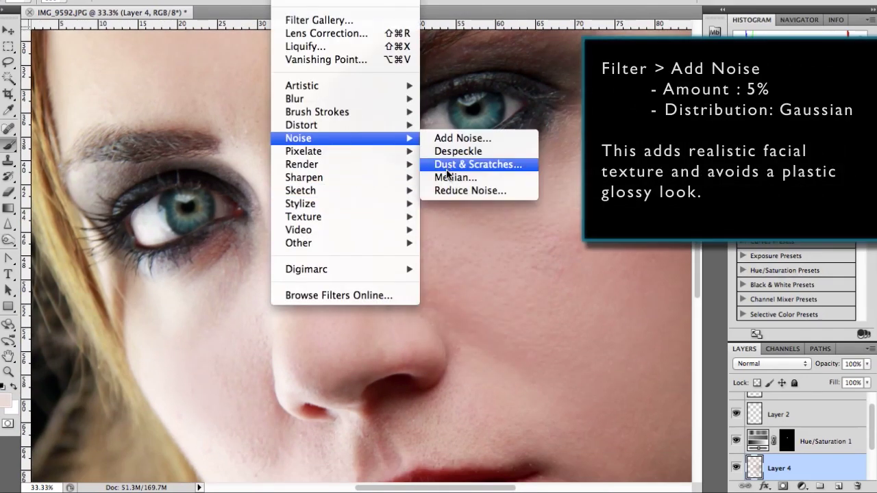
{"action": "left_click", "coordinate": [471, 137]}
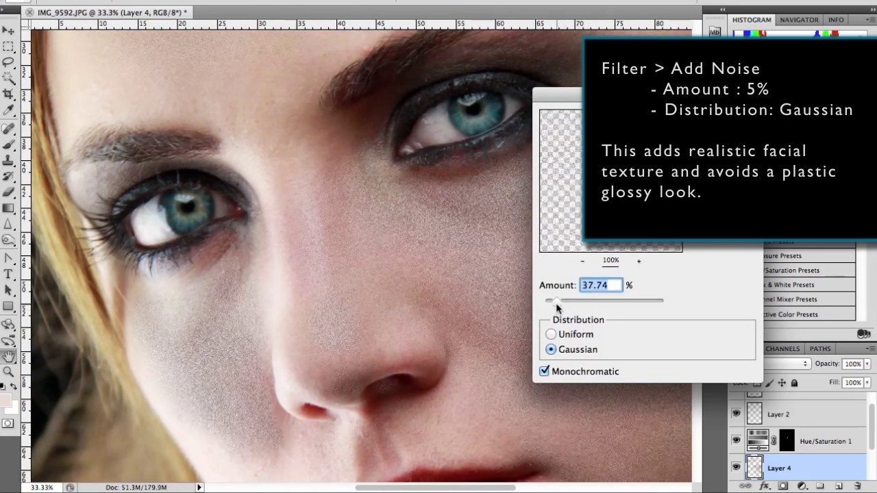
{"action": "left_click_drag", "start_coordinate": [557, 306], "coordinate": [548, 302]}
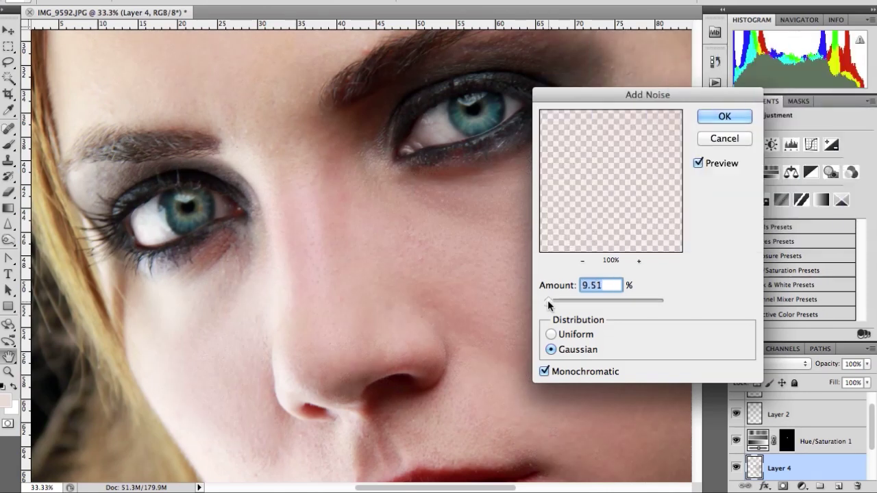
{"action": "type", "text": "5"}
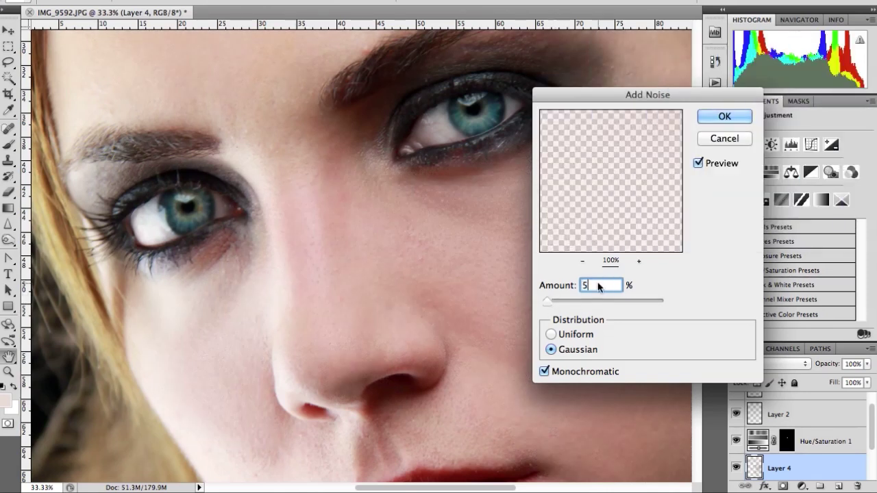
{"action": "left_click", "coordinate": [724, 118]}
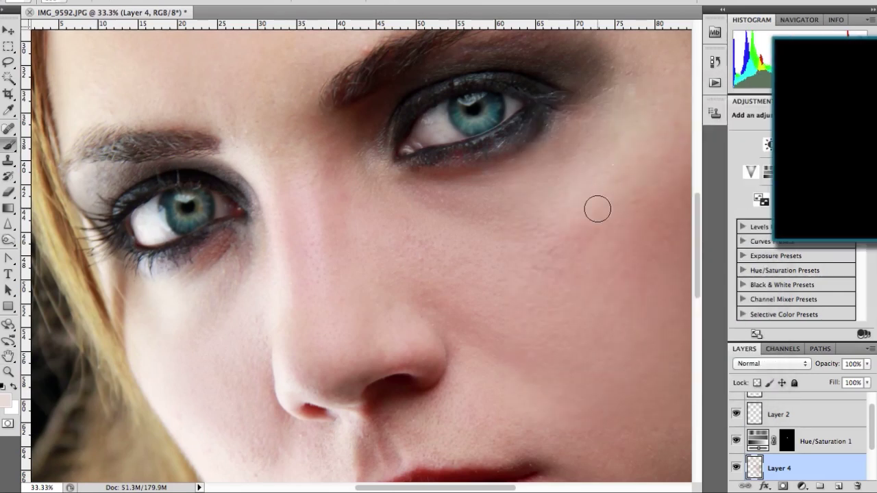
Step: Fill in the eyebrows on Layer 4 with a dark colour sampled from the brow hair
{"action": "scroll", "coordinate": [597, 209], "scroll_direction": "up", "scroll_amount": 2}
{"action": "scroll", "coordinate": [543, 156], "scroll_direction": "up", "scroll_amount": 3}
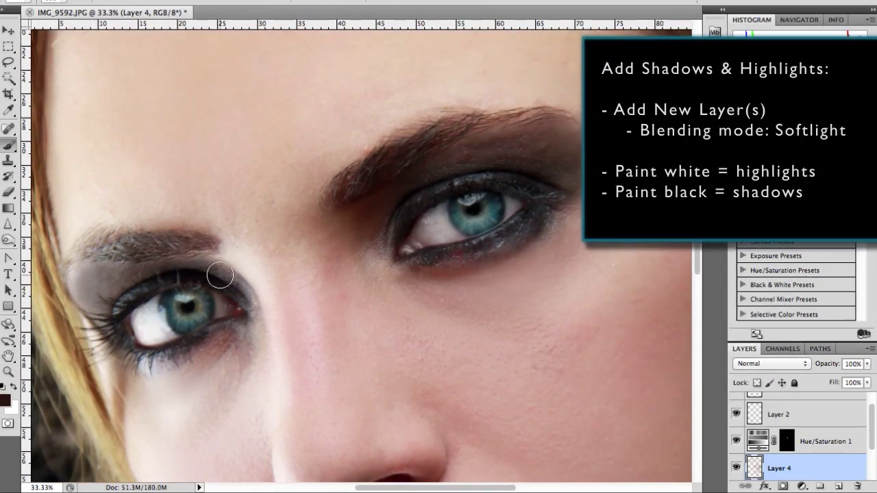
{"action": "scroll", "coordinate": [286, 172], "scroll_direction": "down", "scroll_amount": 3}
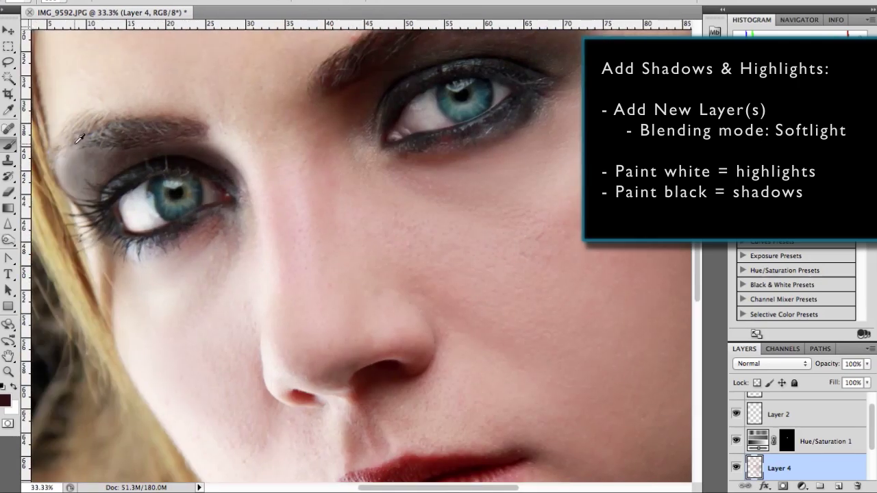
{"action": "left_click", "coordinate": [75, 143], "text": "alt"}
{"action": "scroll", "coordinate": [76, 142], "scroll_direction": "up", "scroll_amount": 1}
Step: Reset the brush colours and paint white highlights along the upper eyelids of both eyes on Layer 3
{"action": "left_click", "coordinate": [779, 398]}
{"action": "key", "text": "d"}
{"action": "key", "text": "x"}
{"action": "left_click_drag", "start_coordinate": [431, 120], "coordinate": [486, 106]}
{"action": "left_click_drag", "start_coordinate": [186, 209], "coordinate": [118, 226]}
{"action": "left_click_drag", "start_coordinate": [482, 106], "coordinate": [540, 113]}
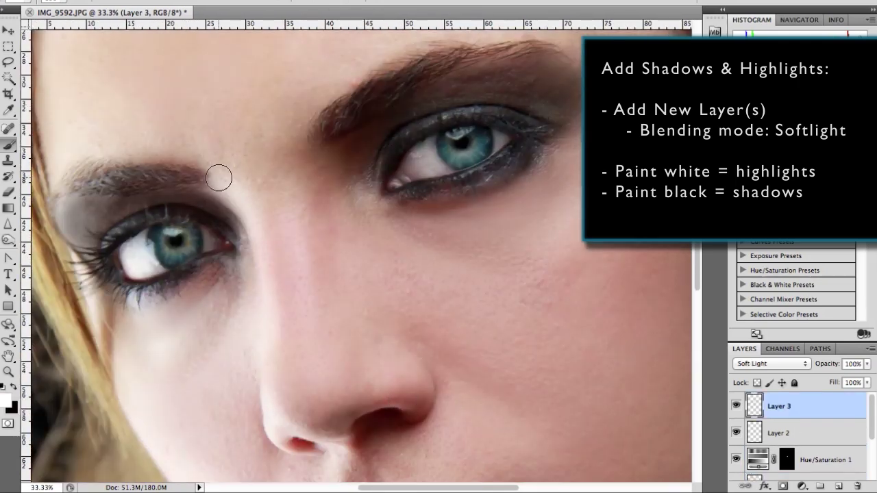
Step: Darken the upper eyelid of the eye closest to the loose hair on Layer 3 with black paint, and reduce the brush size
{"action": "key", "text": "x"}
{"action": "key", "text": "x"}
{"action": "key", "text": "x"}
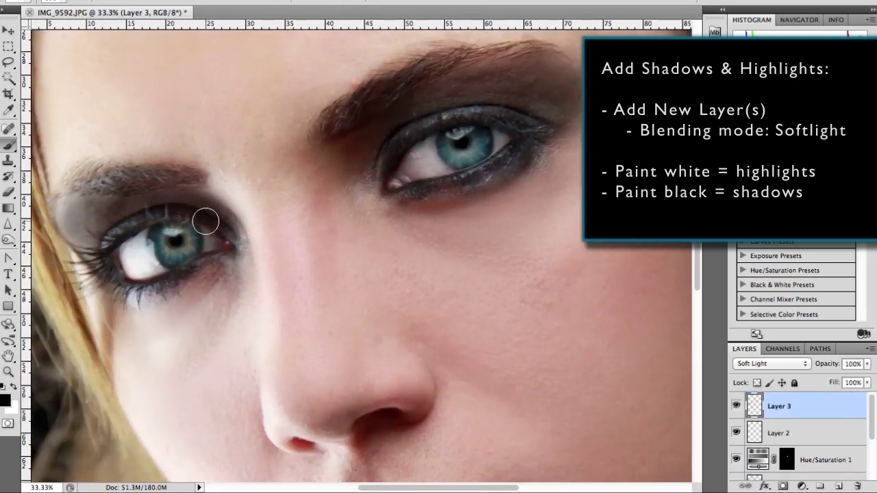
{"action": "left_click_drag", "start_coordinate": [206, 221], "coordinate": [83, 227]}
{"action": "key", "text": "x"}
{"action": "key", "text": "bracketleft"}
{"action": "key", "text": "bracketleft"}
{"action": "key", "text": "bracketleft"}
{"action": "key", "text": "bracketleft"}
{"action": "key", "text": "super+minus"}
{"action": "key", "text": "super+minus"}
{"action": "key", "text": "x"}
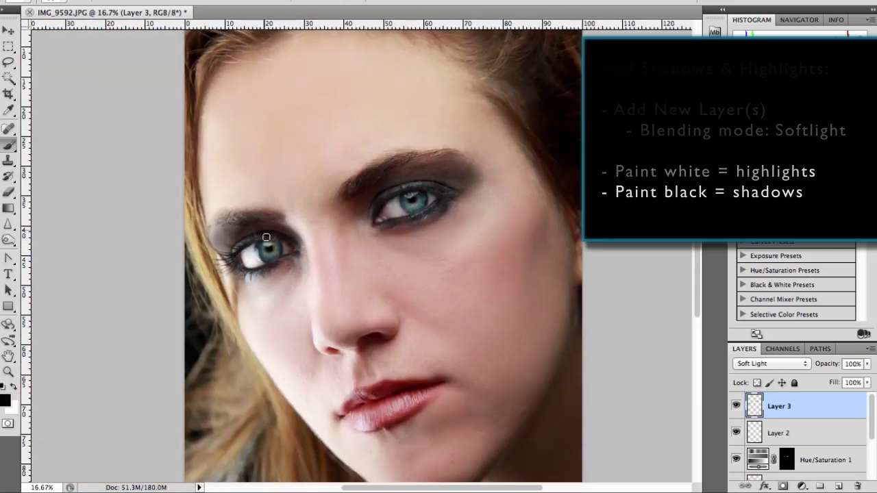
Step: Set the opacity of Layer 2 to about 74% and select the Hue/Saturation 1 layer mask
{"action": "key", "text": "ctrl+plus"}
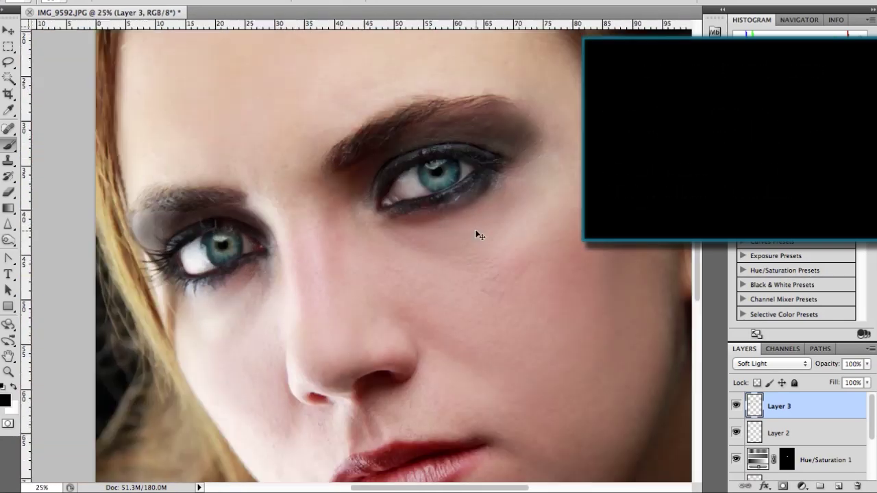
{"action": "key", "text": "ctrl+plus"}
{"action": "key", "text": "ctrl+plus"}
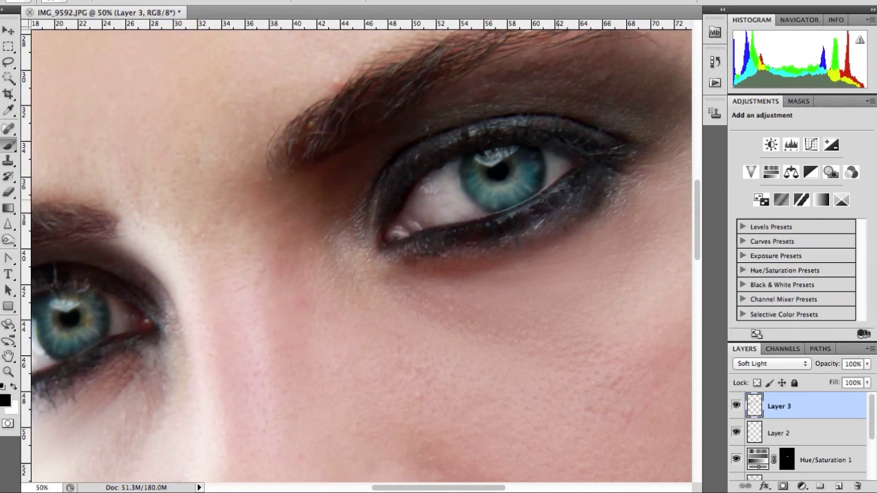
{"action": "key", "text": "ctrl+minus"}
{"action": "key", "text": "ctrl+minus"}
{"action": "key", "text": "alt+bracketleft"}
{"action": "key", "text": "alt+bracketleft"}
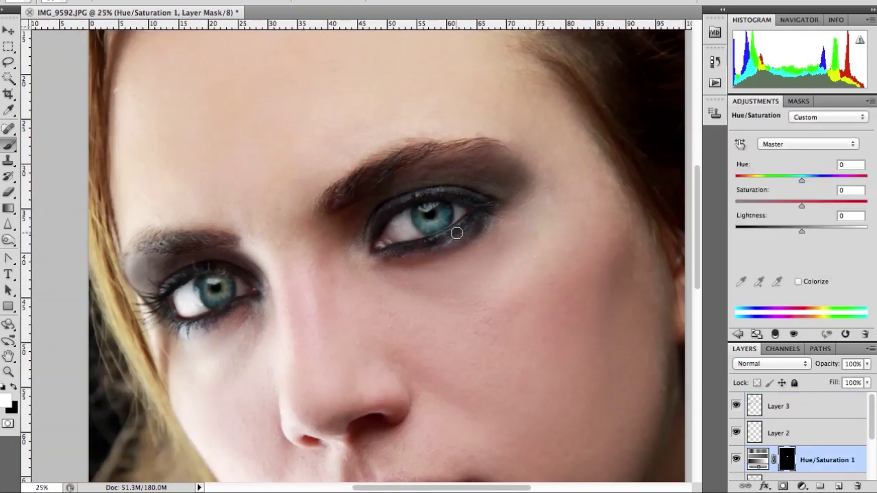
{"action": "key", "text": "ctrl+minus"}
{"action": "left_click", "coordinate": [823, 432]}
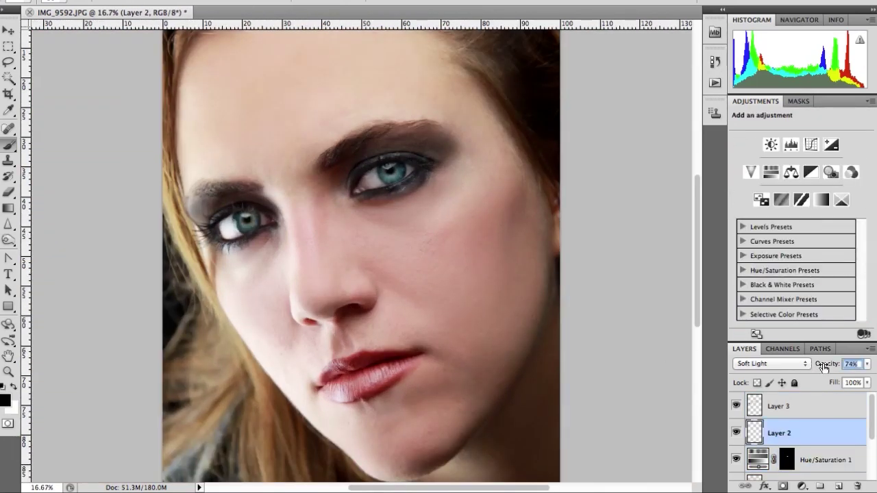
{"action": "key", "text": "alt+bracketleft"}
{"action": "key", "text": "ctrl+minus"}
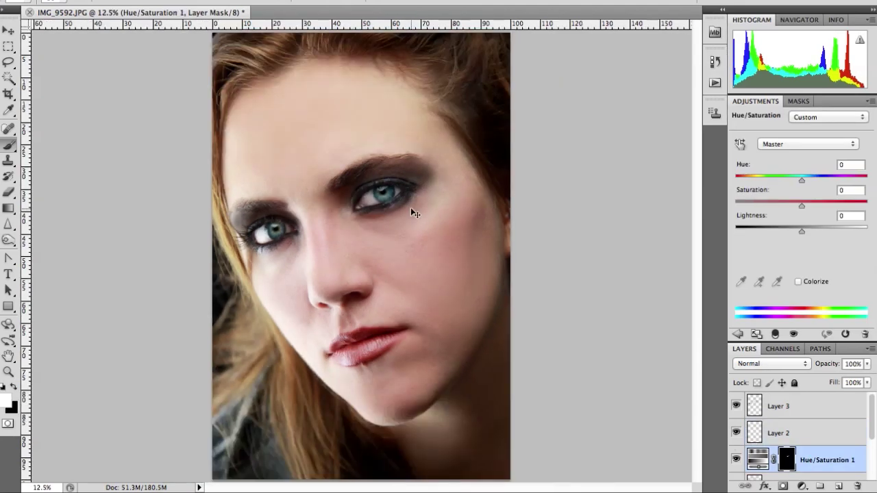
Step: Add a new layer above Layer 3 and set its blending mode to Soft Light
{"action": "left_click", "coordinate": [808, 406]}
{"action": "left_click", "coordinate": [838, 486]}
{"action": "left_click", "coordinate": [771, 364]}
{"action": "left_click", "coordinate": [761, 480]}
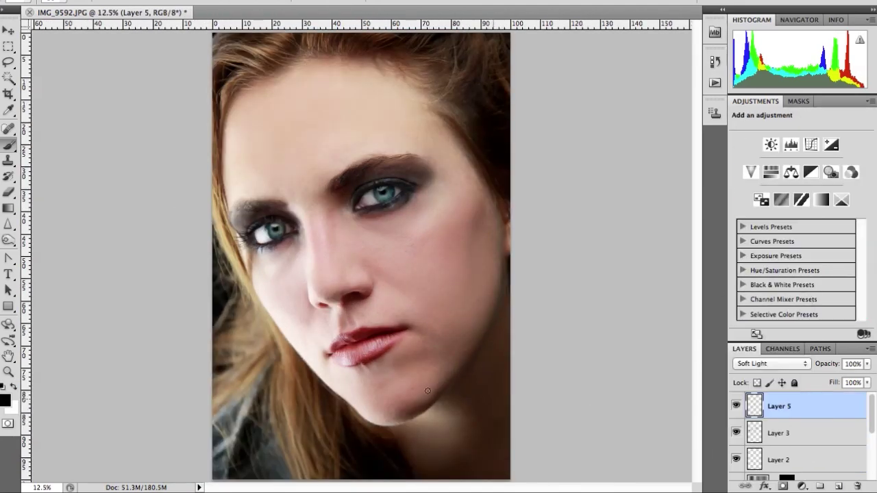
Step: Sample a brown from the hair, enlarge the brush considerably and tint the hair on Layer 5
{"action": "left_click", "coordinate": [256, 53], "text": "alt"}
{"action": "key", "text": "bracketright"}
{"action": "key", "text": "bracketright"}
{"action": "key", "text": "bracketright"}
{"action": "key", "text": "bracketright"}
{"action": "key", "text": "bracketright"}
{"action": "key", "text": "bracketright"}
{"action": "key", "text": "bracketright"}
{"action": "key", "text": "bracketright"}
{"action": "key", "text": "bracketright"}
{"action": "key", "text": "bracketright"}
{"action": "key", "text": "bracketright"}
{"action": "key", "text": "bracketright"}
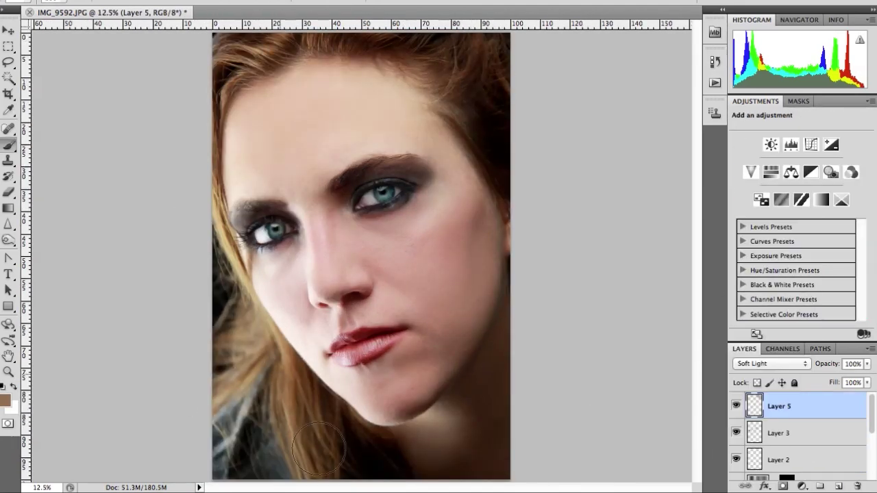
Step: Choose a dark brown foreground colour and paint over the hair on Layer 5
{"action": "left_click", "coordinate": [4, 400]}
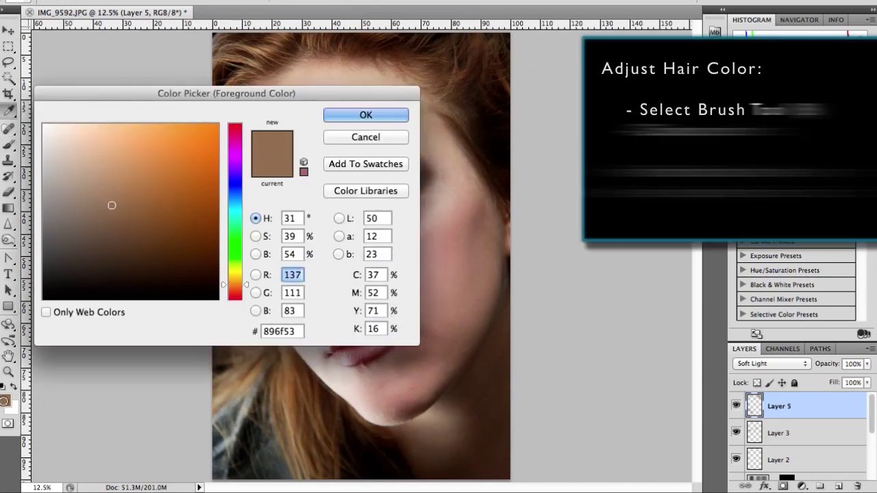
{"action": "left_click", "coordinate": [177, 254]}
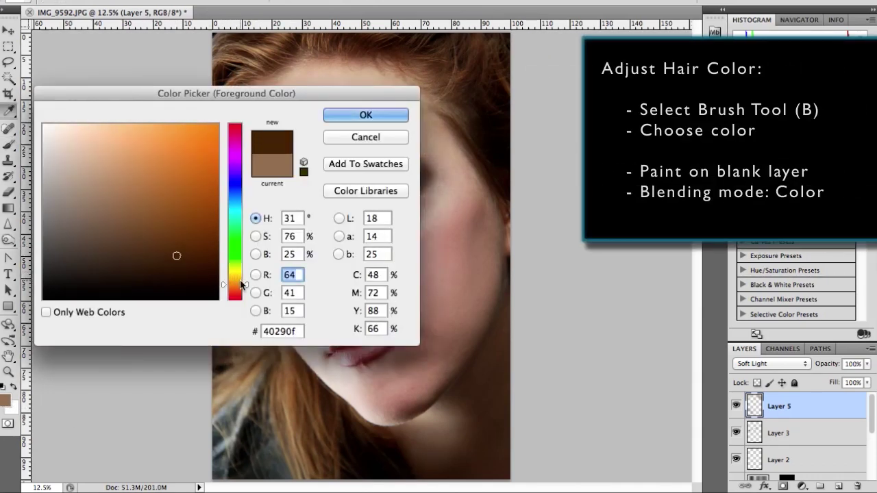
{"action": "left_click", "coordinate": [366, 115]}
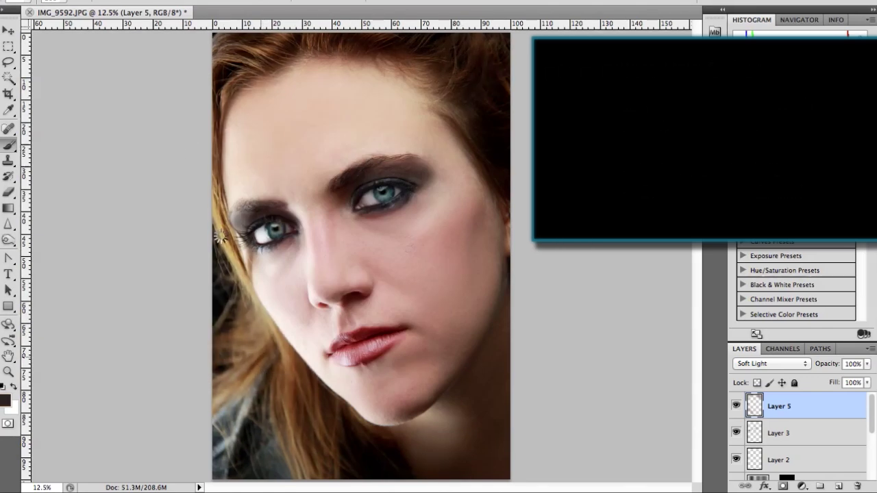
Step: Paint black shadows on Layer 3 over the hair along the side of the face and below the jaw
{"action": "left_click", "coordinate": [799, 433]}
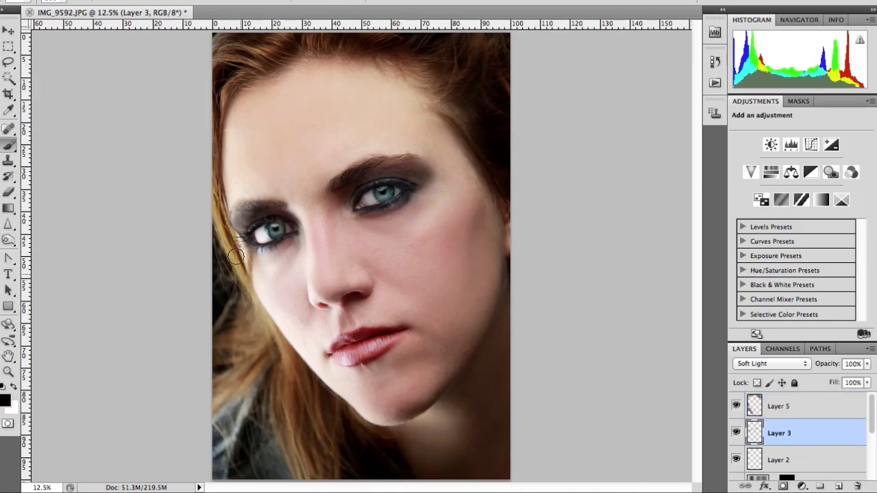
{"action": "mouse_move", "coordinate": [273, 60]}
{"action": "left_mouse_down"}
{"action": "mouse_move", "coordinate": [220, 268]}
{"action": "mouse_move", "coordinate": [246, 371]}
{"action": "left_mouse_up"}
{"action": "left_click_drag", "start_coordinate": [323, 425], "coordinate": [268, 358]}
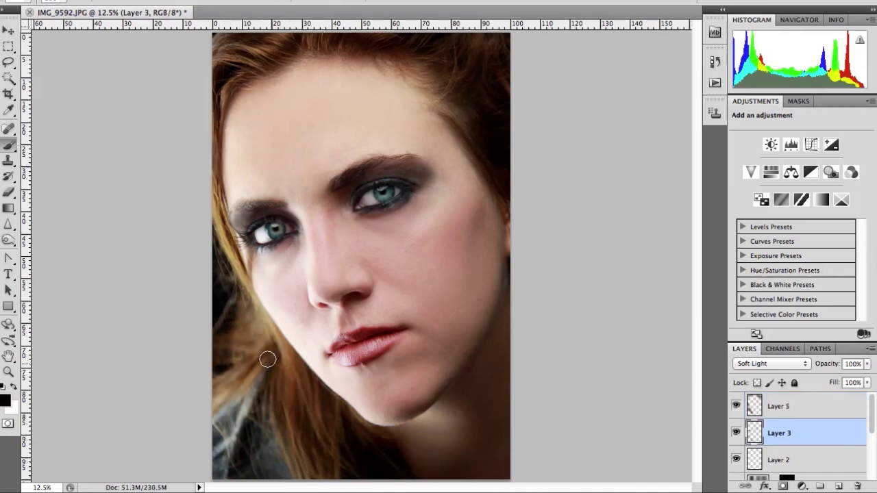
Step: Define the lips on Layer 3 with black and white paint using the Brush tool at 30% opacity and 30% flow
{"action": "key", "text": "s"}
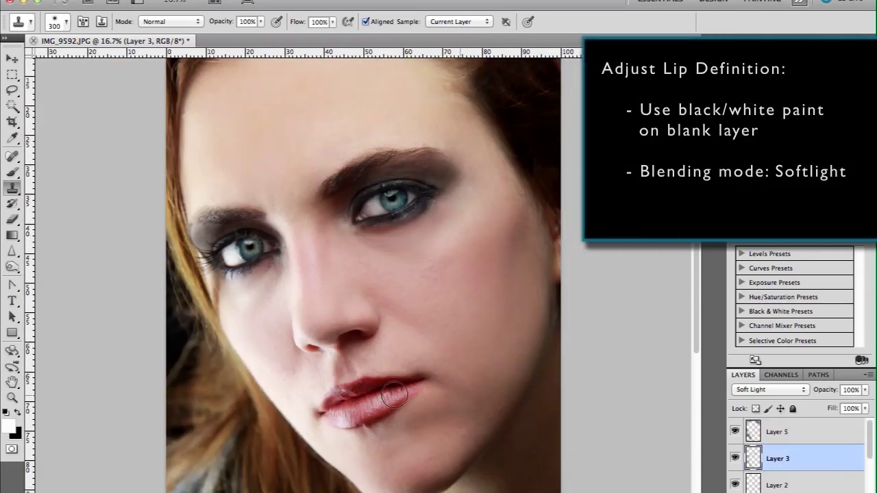
{"action": "key", "text": "b"}
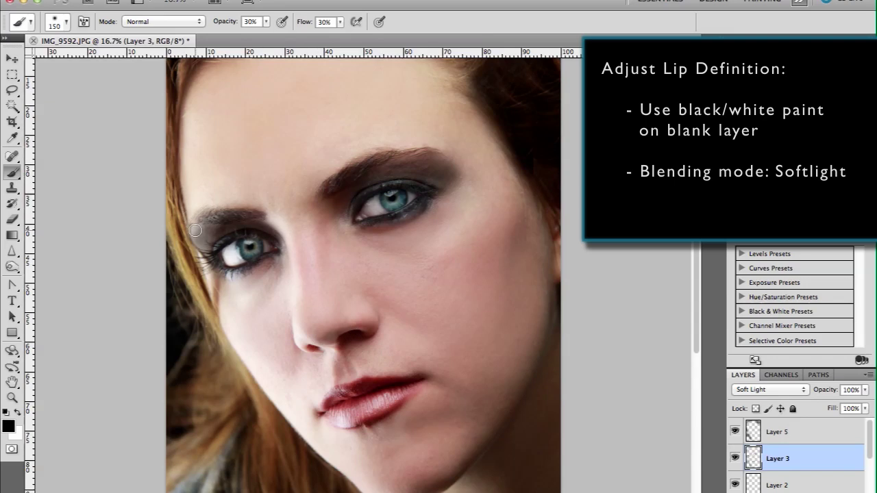
Step: Add a new blank layer above Layer 5 and choose its blending mode
{"action": "scroll", "coordinate": [499, 73], "scroll_direction": "up", "scroll_amount": 3}
{"action": "left_click", "coordinate": [841, 438]}
{"action": "left_click", "coordinate": [847, 492]}
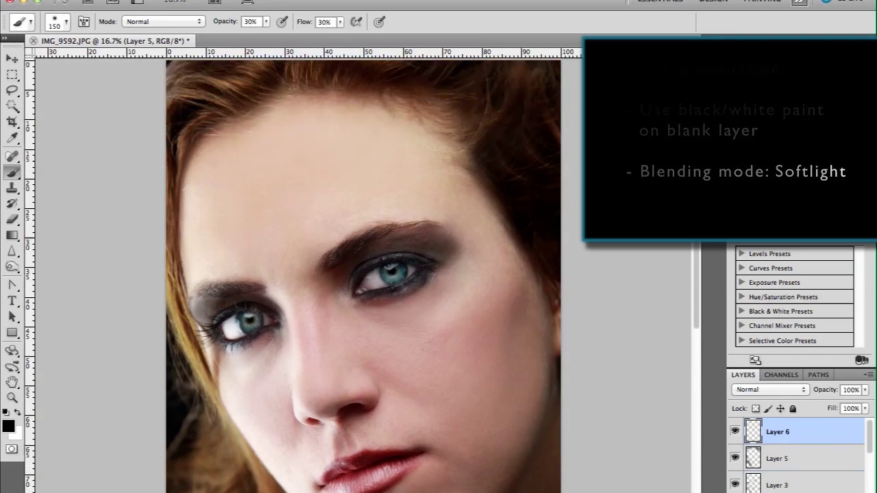
{"action": "left_click", "coordinate": [770, 389]}
{"action": "left_click", "coordinate": [754, 374]}
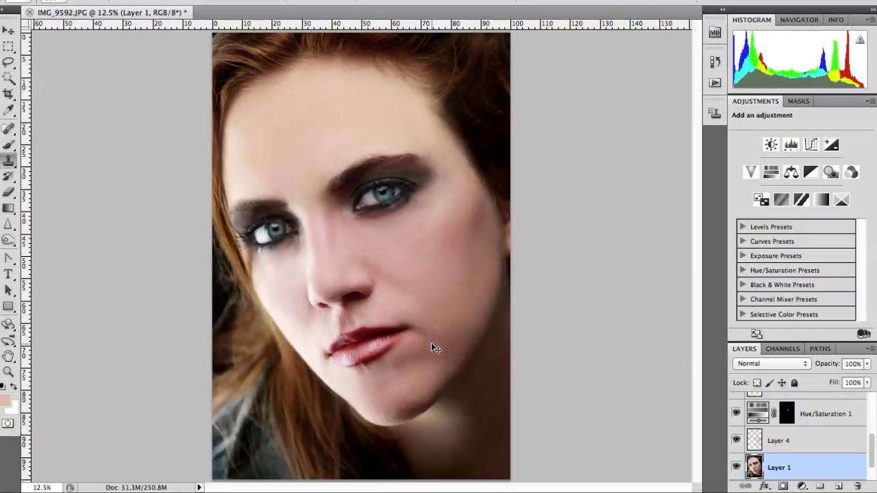
Step: Create a solid colour fill layer above Layer 4 in Overlay mode with reduced opacity
{"action": "key", "text": "ctrl+minus"}
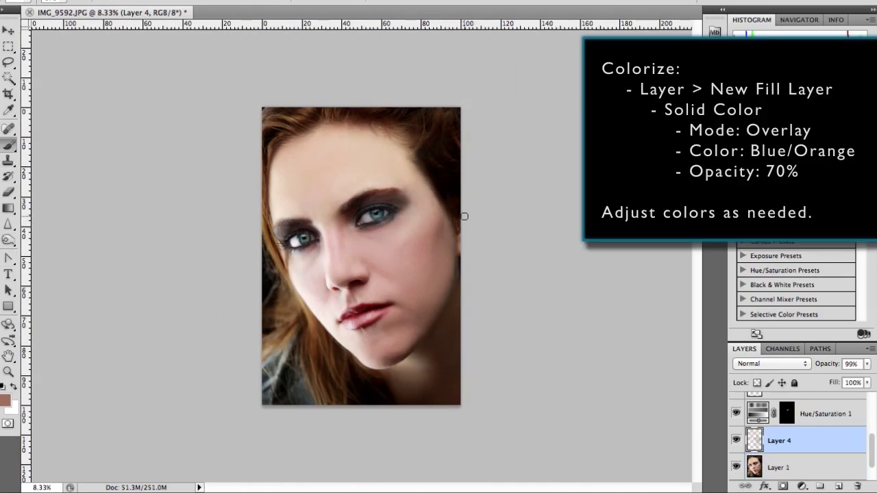
{"action": "scroll", "coordinate": [843, 428], "scroll_direction": "up", "scroll_amount": 5}
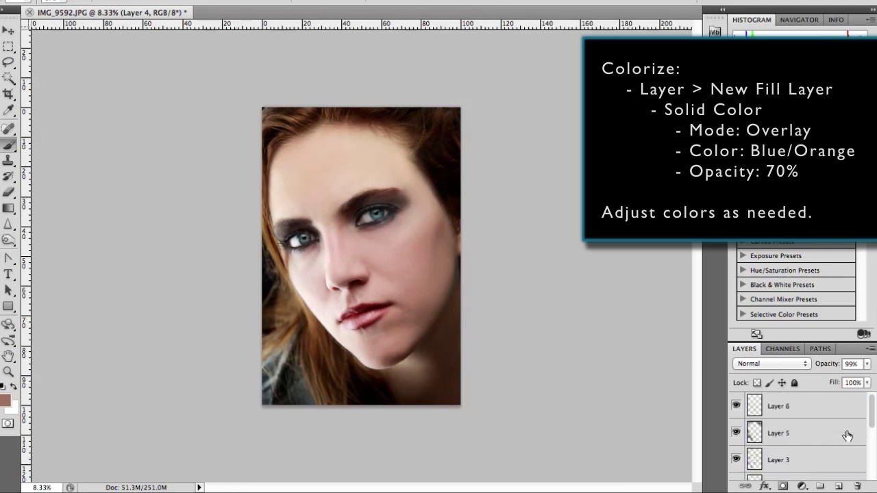
{"action": "left_click", "coordinate": [348, 2]}
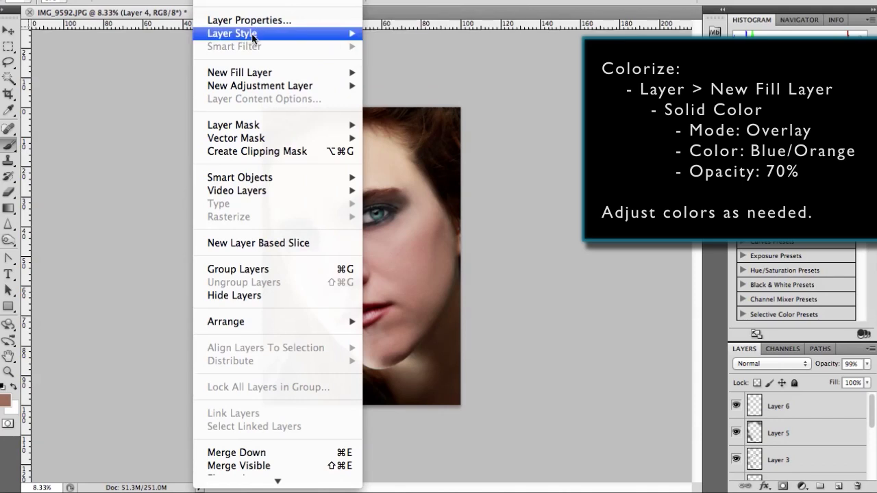
{"action": "mouse_move", "coordinate": [315, 73]}
{"action": "left_click", "coordinate": [407, 71]}
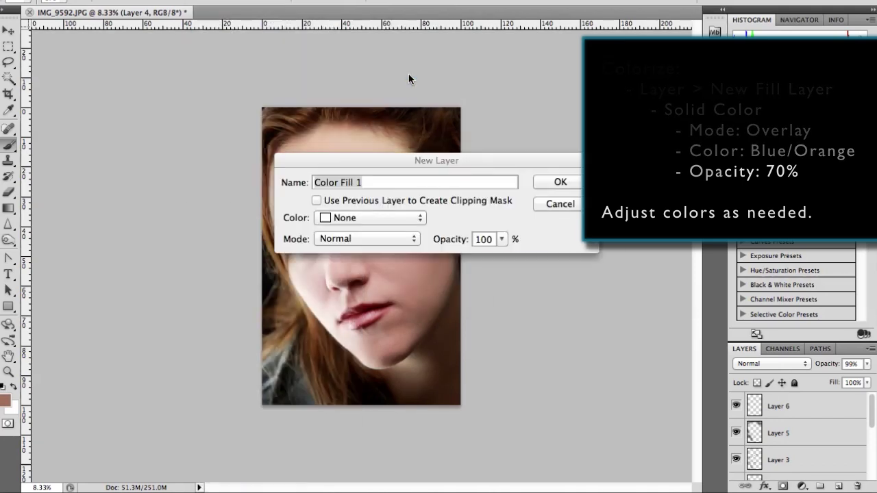
{"action": "left_click_drag", "start_coordinate": [422, 162], "coordinate": [509, 62]}
{"action": "left_click", "coordinate": [483, 135]}
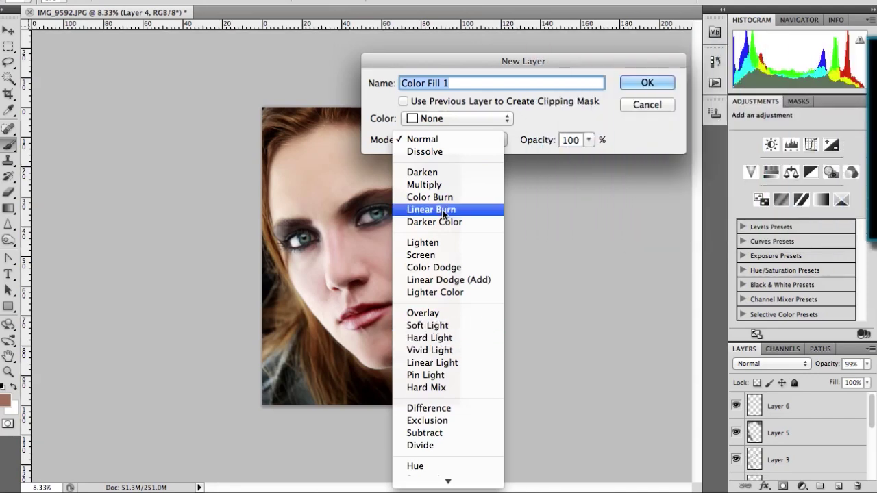
{"action": "left_click", "coordinate": [448, 313]}
{"action": "left_click_drag", "start_coordinate": [588, 140], "coordinate": [571, 160]}
{"action": "left_click", "coordinate": [651, 84]}
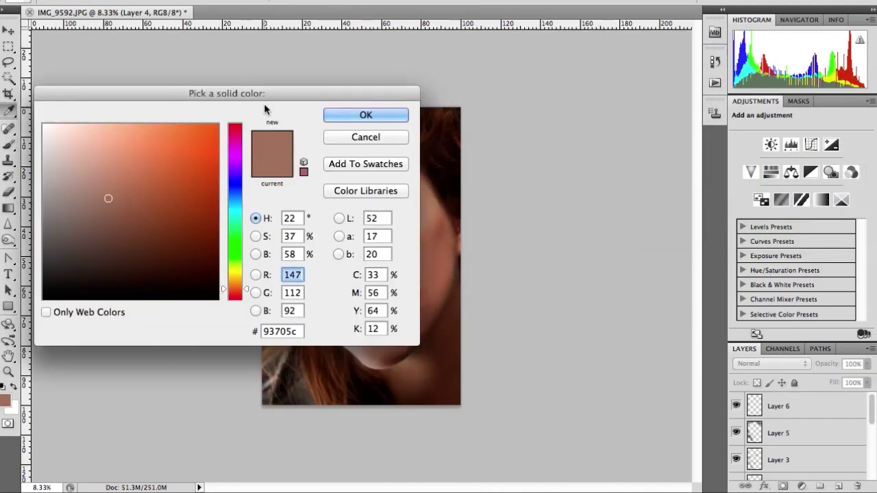
Step: Try a muted yellow (#c2b377) as the colour of the solid fill layer
{"action": "left_click_drag", "start_coordinate": [263, 94], "coordinate": [675, 106]}
{"action": "left_click", "coordinate": [652, 289]}
{"action": "left_click_drag", "start_coordinate": [654, 289], "coordinate": [655, 291]}
{"action": "left_click", "coordinate": [521, 178]}
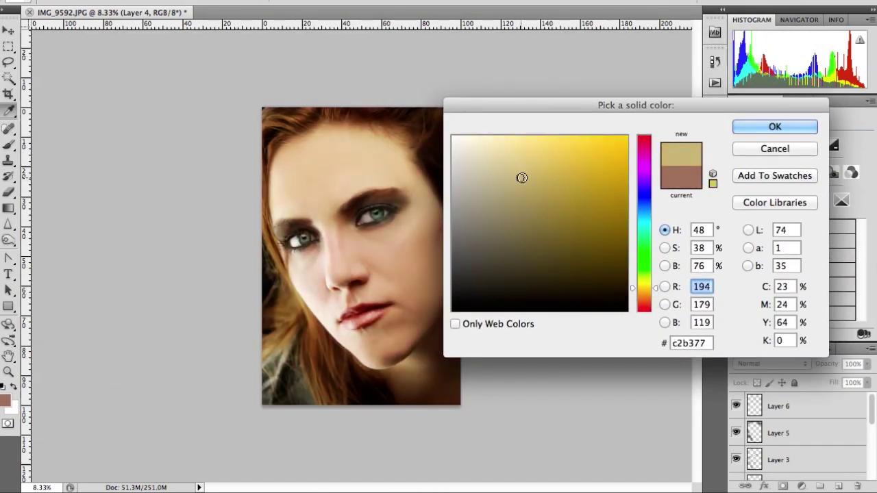
Step: Change the Color Fill 1 layer's colour to a teal-blue and apply it
{"action": "left_click_drag", "start_coordinate": [652, 240], "coordinate": [655, 210]}
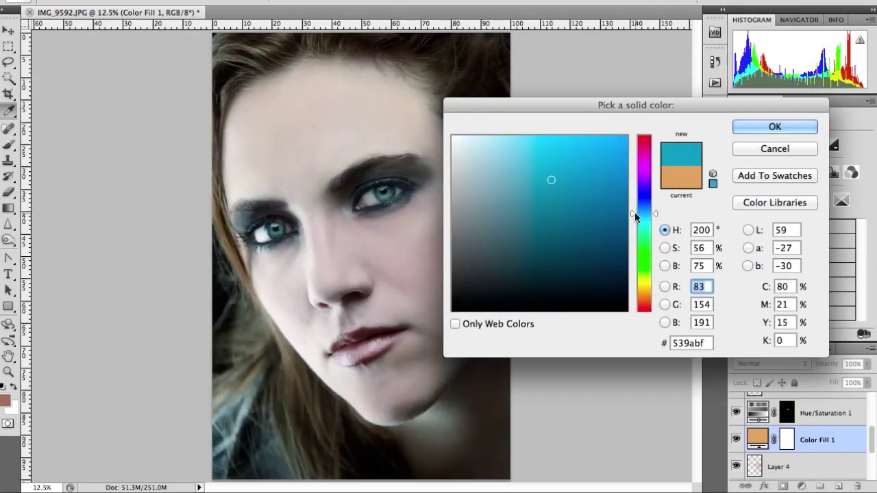
{"action": "left_click_drag", "start_coordinate": [634, 213], "coordinate": [635, 211]}
{"action": "left_click", "coordinate": [777, 131]}
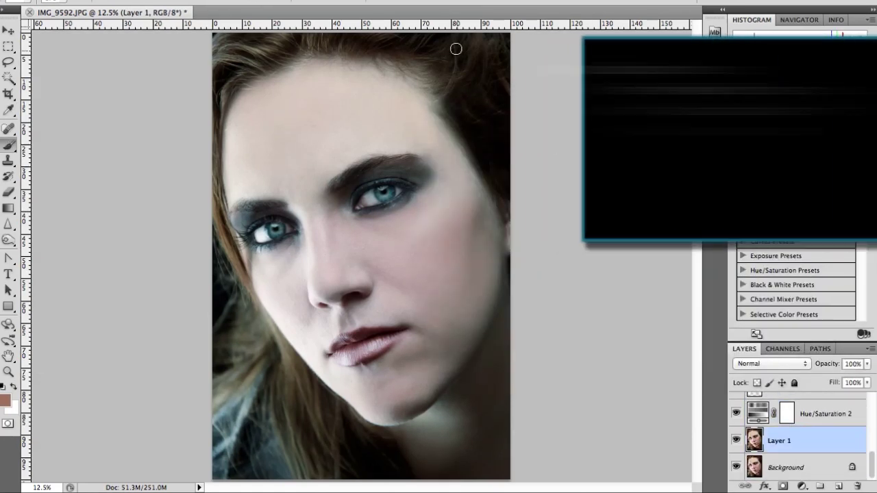
Step: Sharpen Layer 1 with Unsharp Mask at 100% amount, 3 pixels radius and 3 levels threshold
{"action": "left_click", "coordinate": [302, 2]}
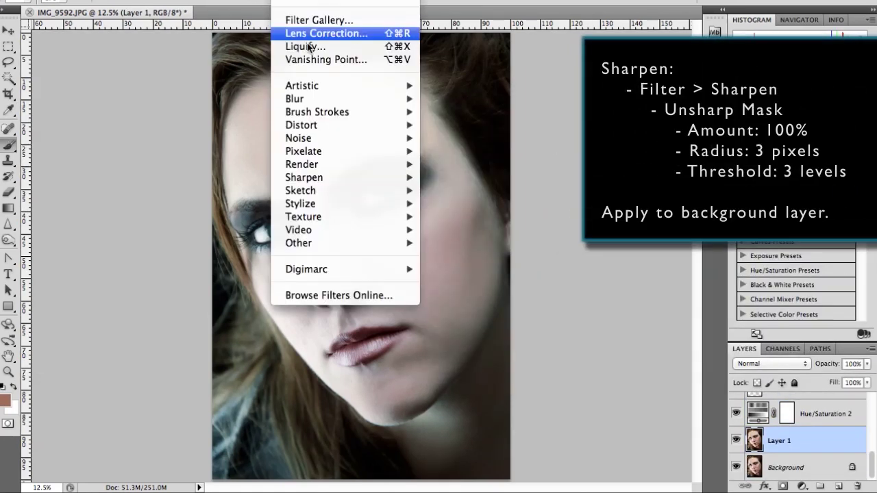
{"action": "mouse_move", "coordinate": [357, 179]}
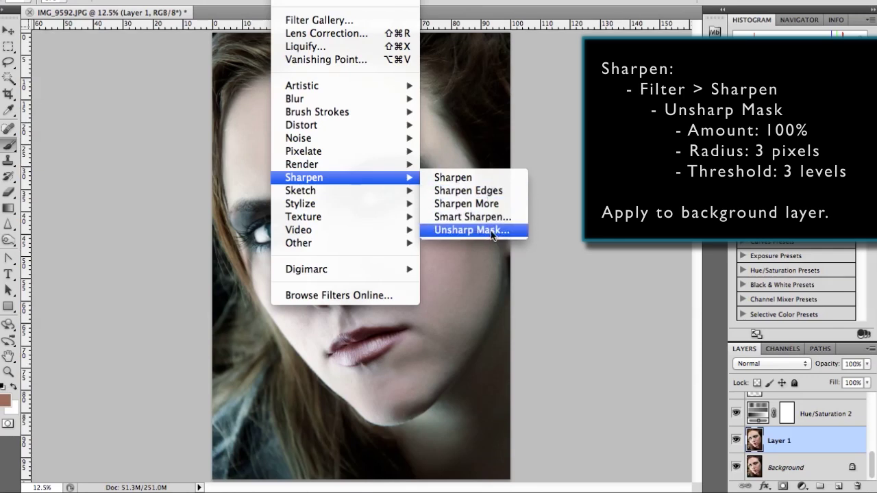
{"action": "left_click", "coordinate": [491, 232]}
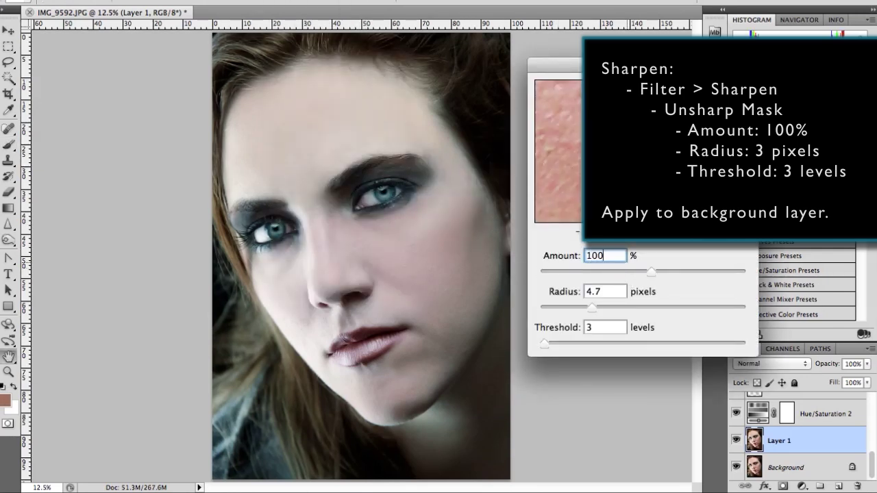
{"action": "key", "text": "Tab"}
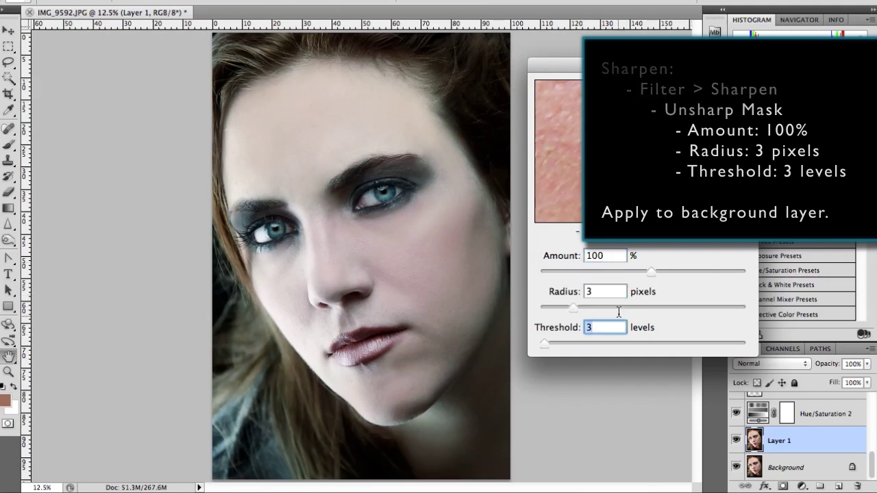
{"action": "left_click", "coordinate": [716, 88]}
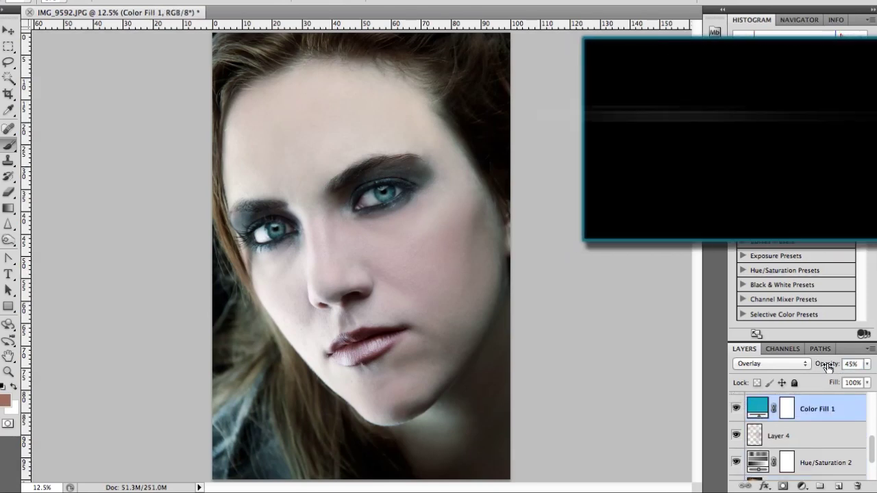
Step: Raise the opacity of the Color Fill 1 layer to 56%
{"action": "left_click_drag", "start_coordinate": [828, 368], "coordinate": [829, 368]}
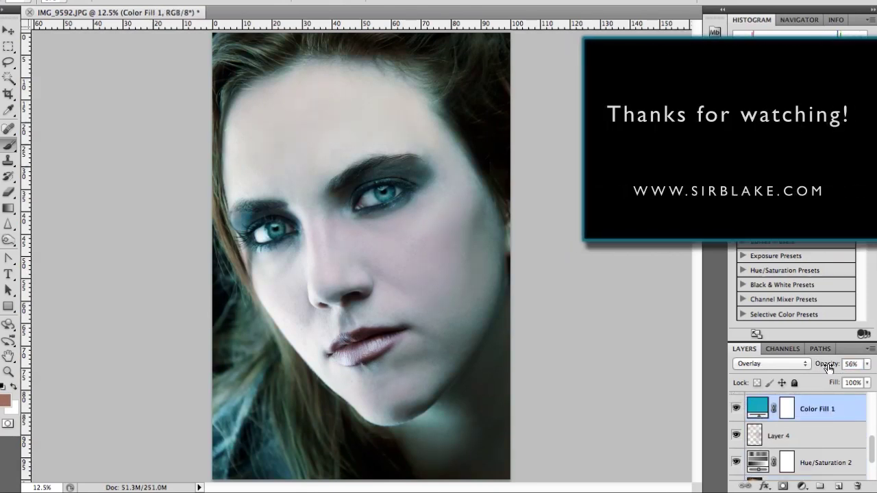